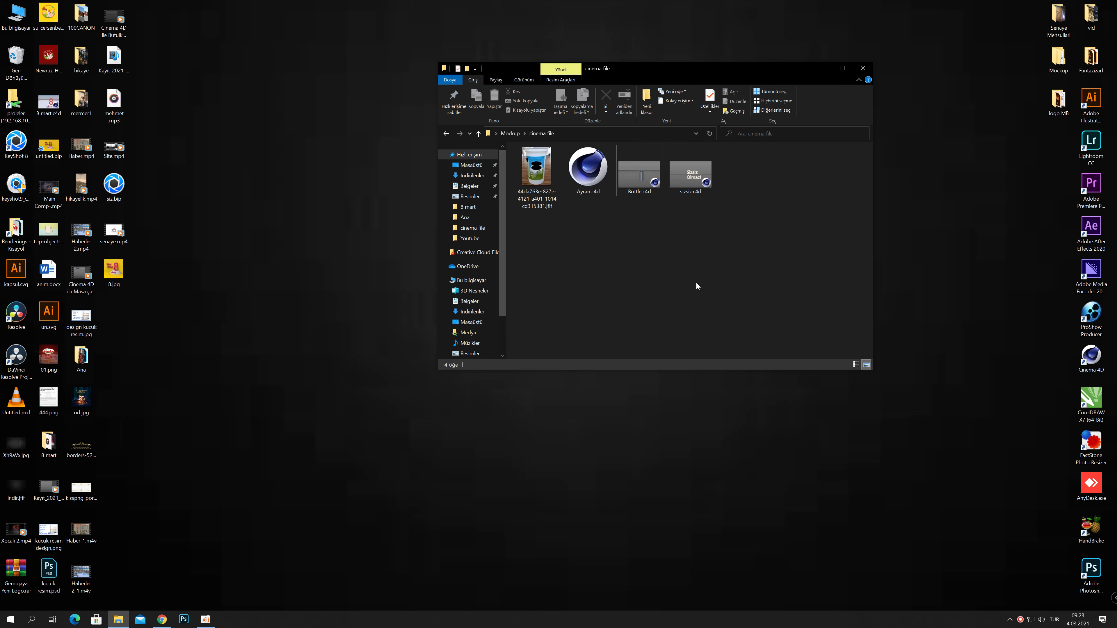
Select Bottle.c4d, the 368 KB C4D file in the Mockup\cinema file folder.
left_click(641, 182)
Open Bottle.c4d in Cinema 4D and orbit around the lathed bottle model.
double_click(641, 187)
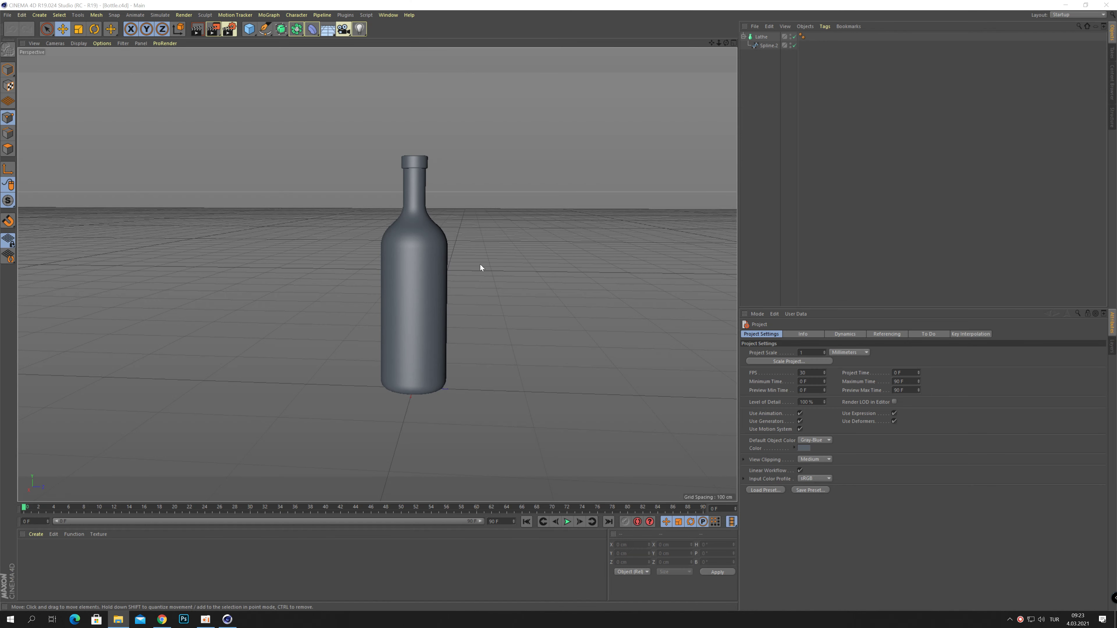
key("alt")
mouse_move(498, 253)
left_mouse_down("alt")
mouse_move(481, 251)
mouse_move(527, 453)
mouse_move(517, 254)
mouse_move(494, 233)
mouse_move(462, 247)
mouse_move(473, 249)
left_mouse_up("alt")
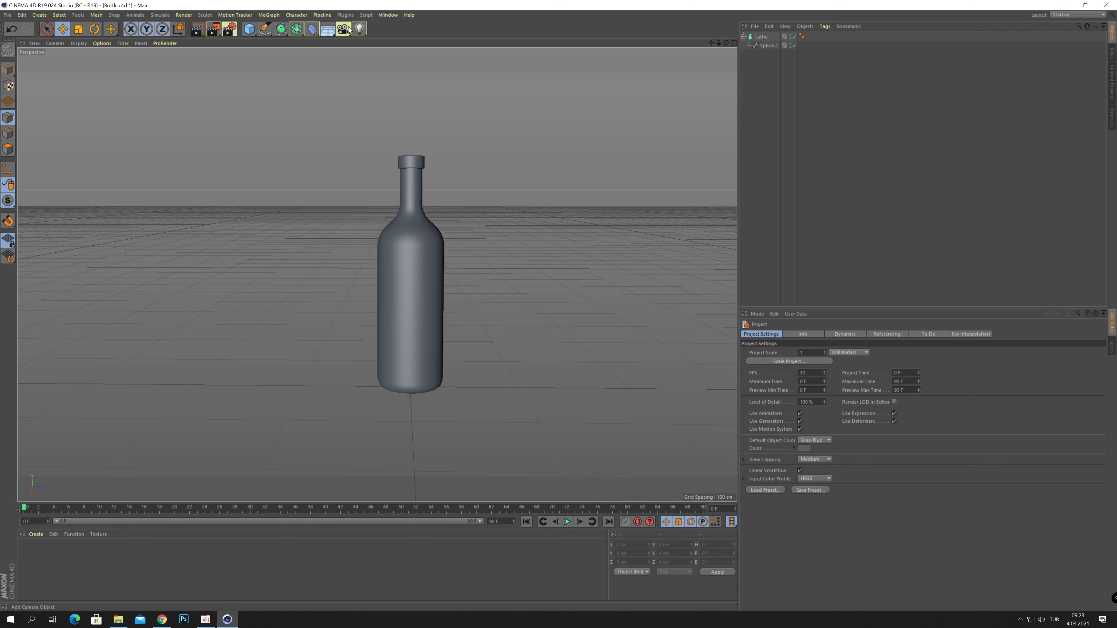
Export the bottle scene through the KeyShot plugin as Bottle.bip on the Desktop.
left_click(345, 15)
mouse_move(367, 40)
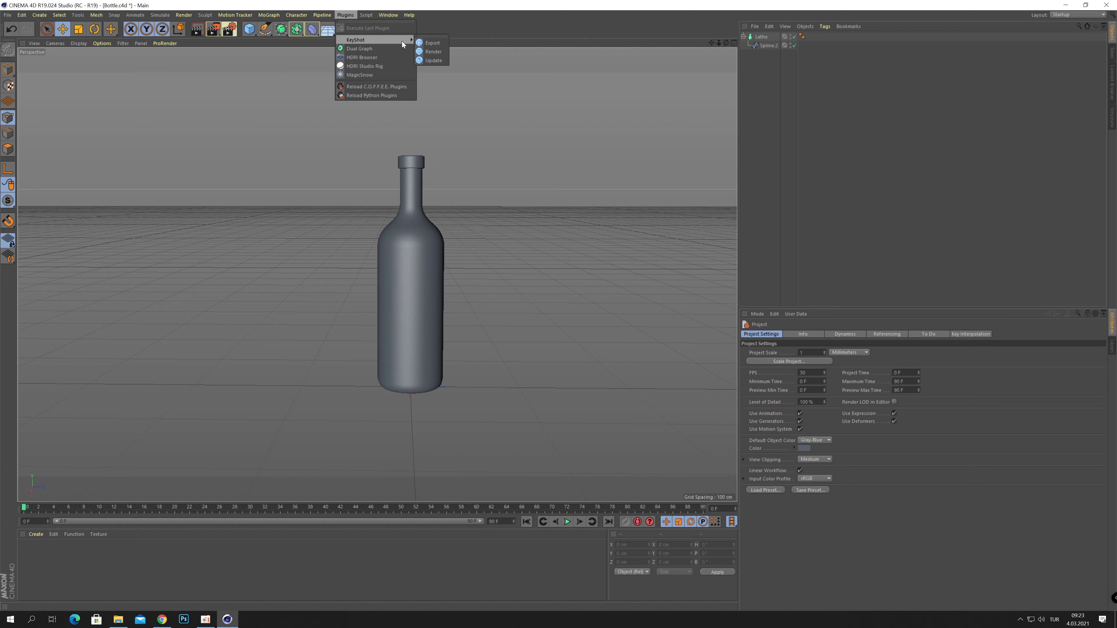
left_click(422, 43)
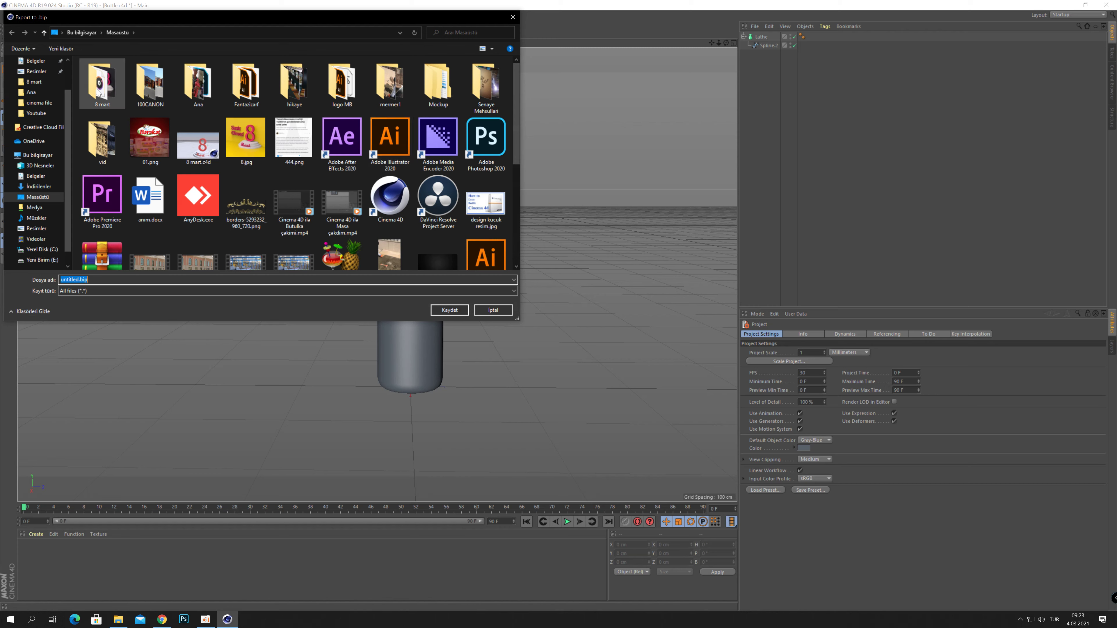
mouse_move(37, 73)
left_click(37, 196)
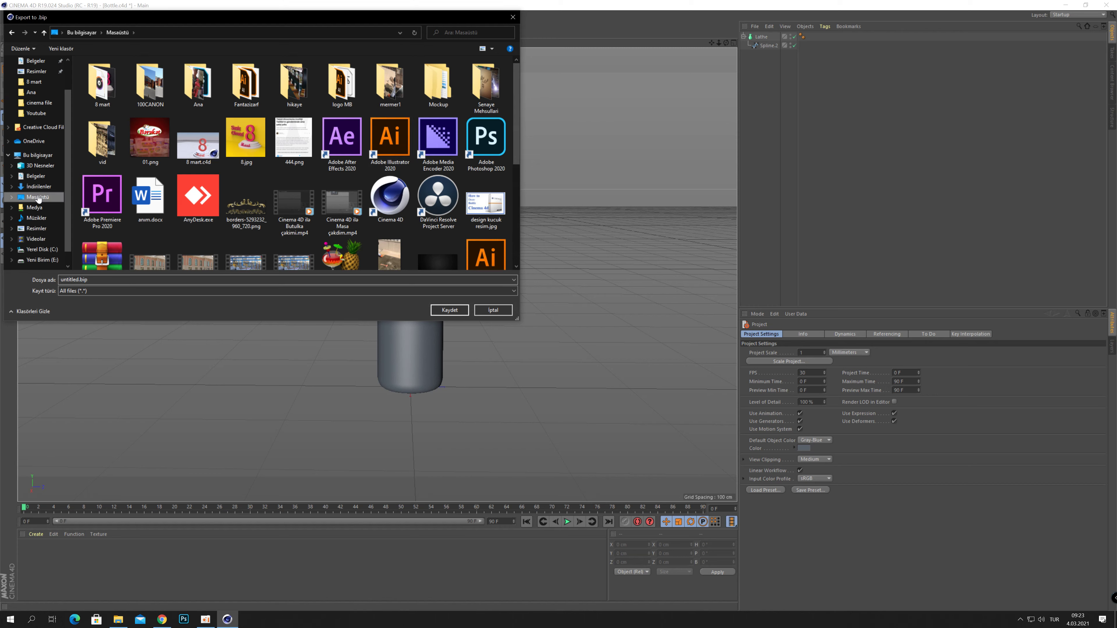
left_click(77, 279)
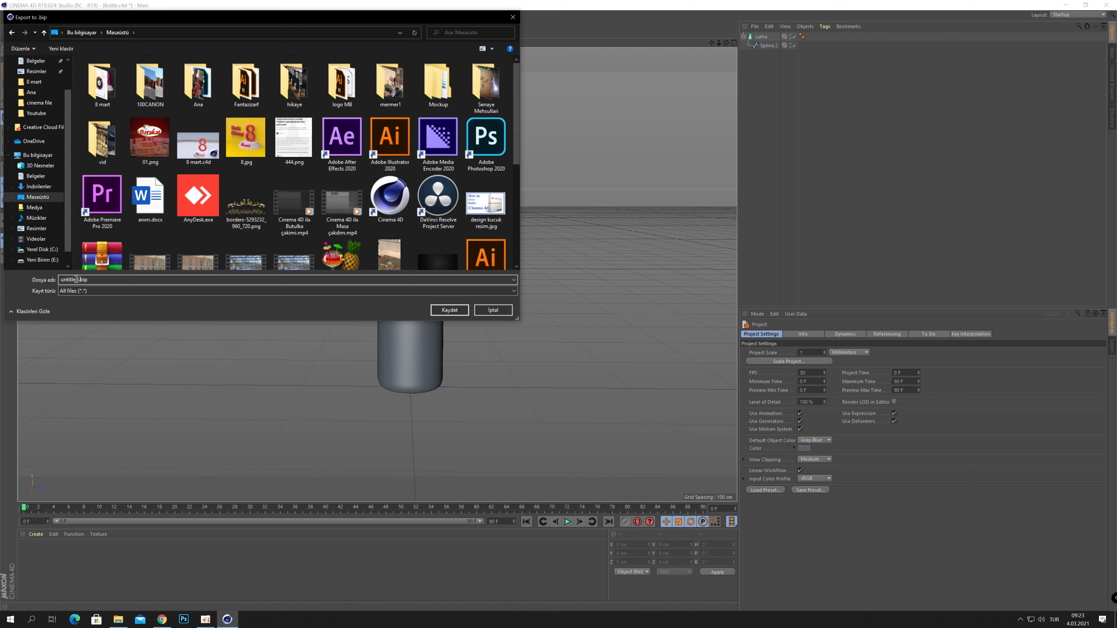
double_click(78, 279)
type("Bottl")
left_click(446, 311)
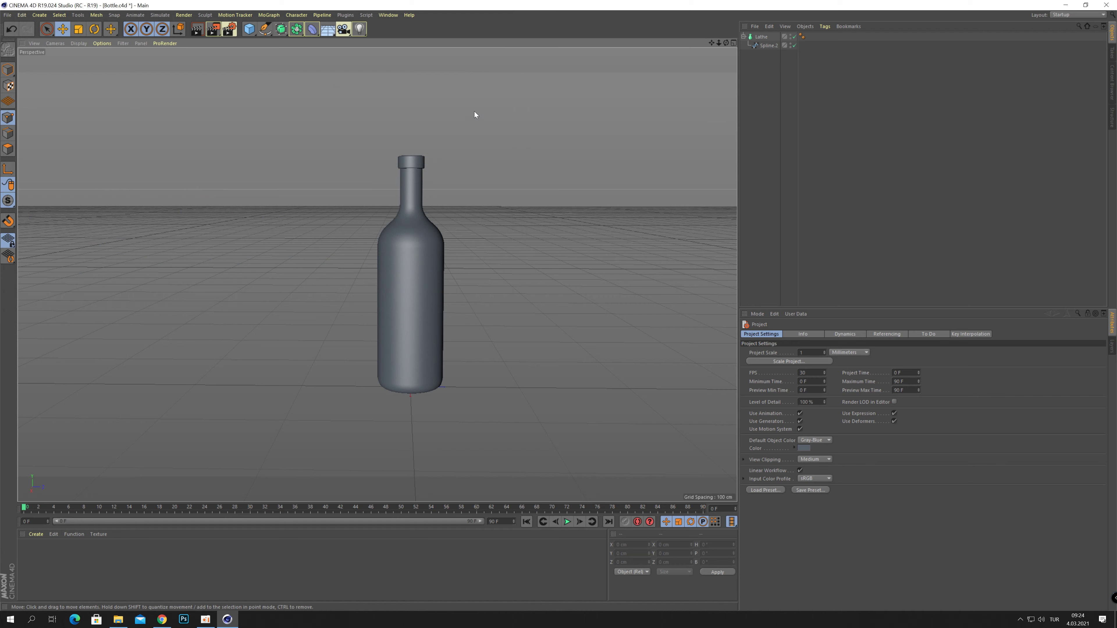
Quit Cinema 4D without saving and select Bottle.bip on the desktop.
left_click(1105, 6)
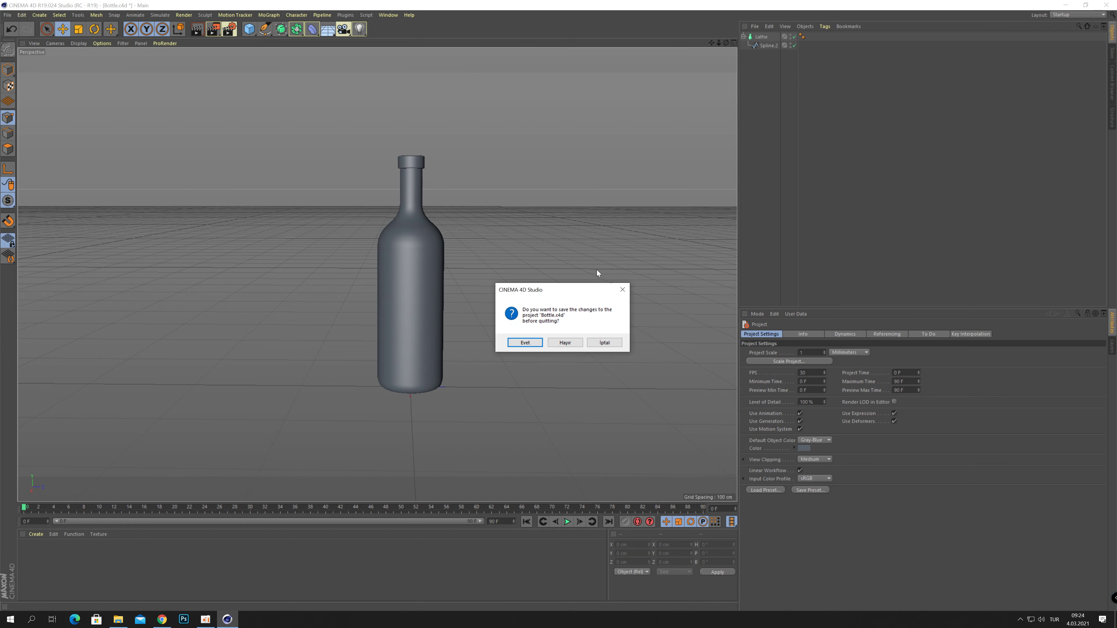
left_click(564, 343)
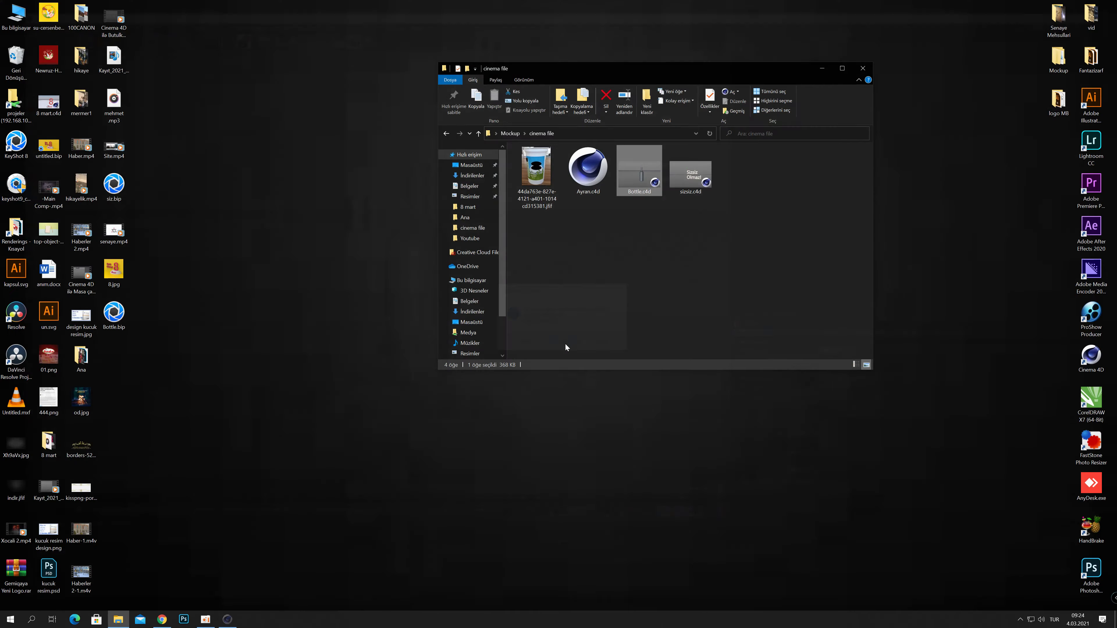
left_click(332, 280)
left_click(114, 314)
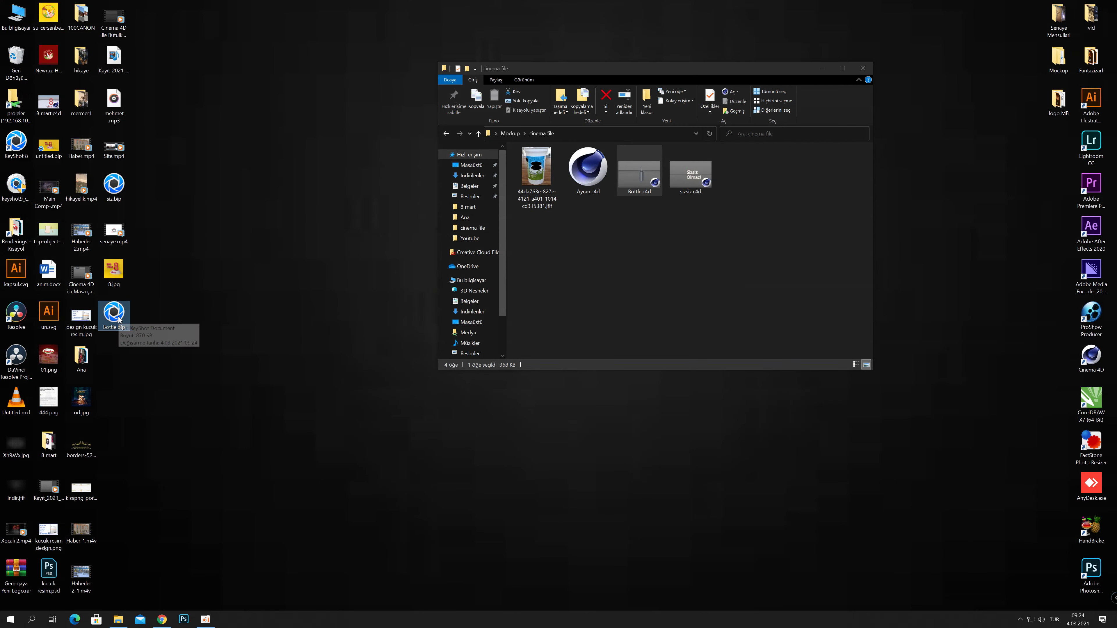
Open the exported Bottle.bip from the desktop in KeyShot 8.
left_click(8, 146)
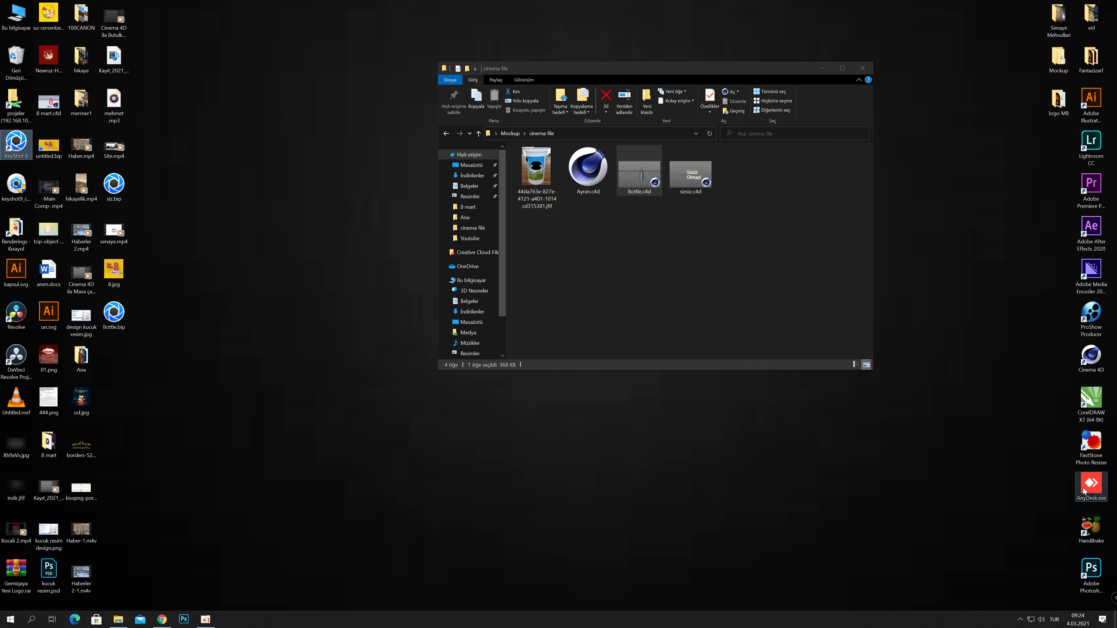
left_click(1088, 364)
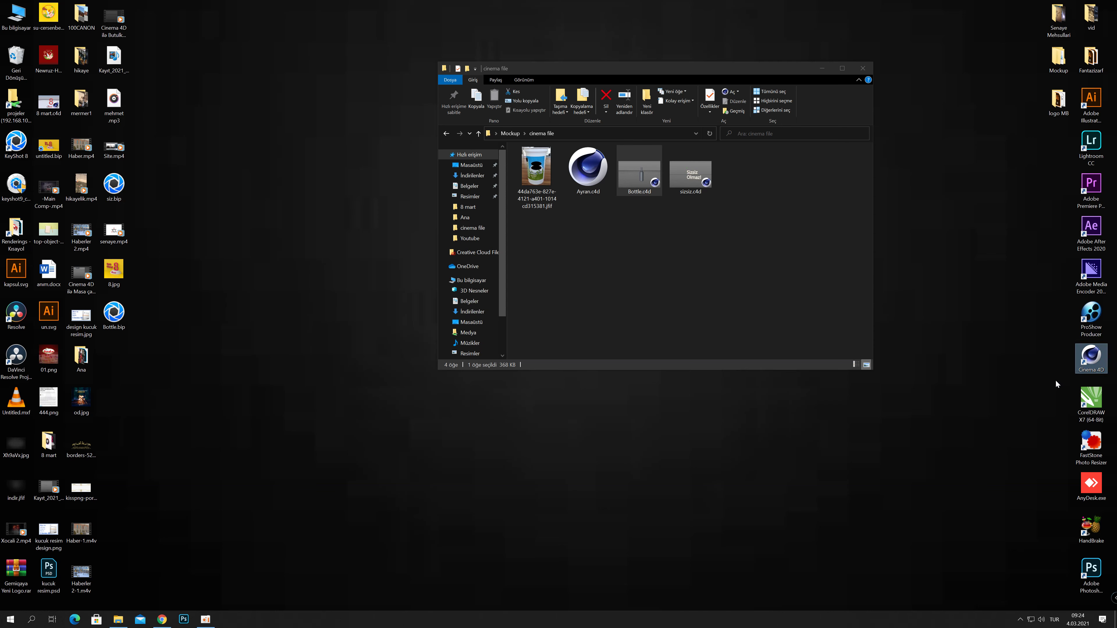
left_click(16, 143)
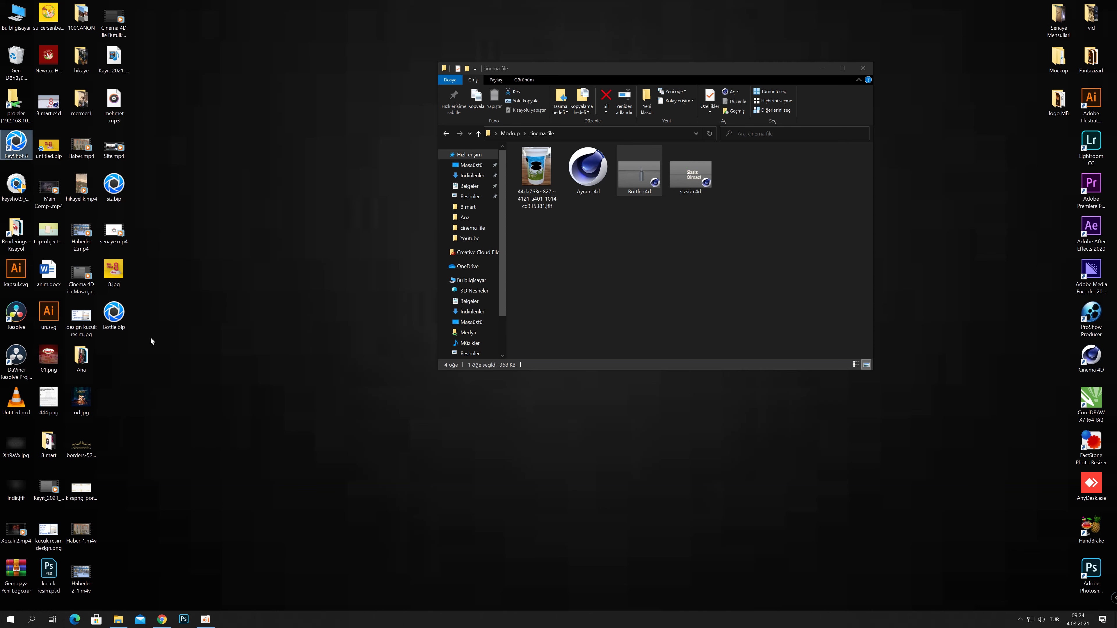
left_click(127, 325)
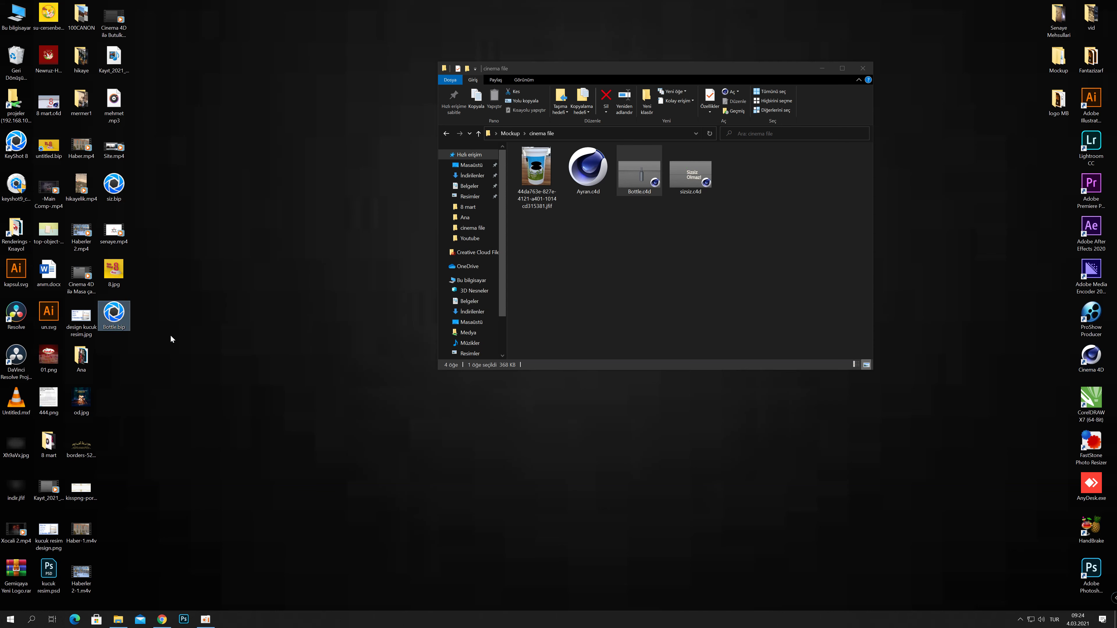
double_click(119, 315)
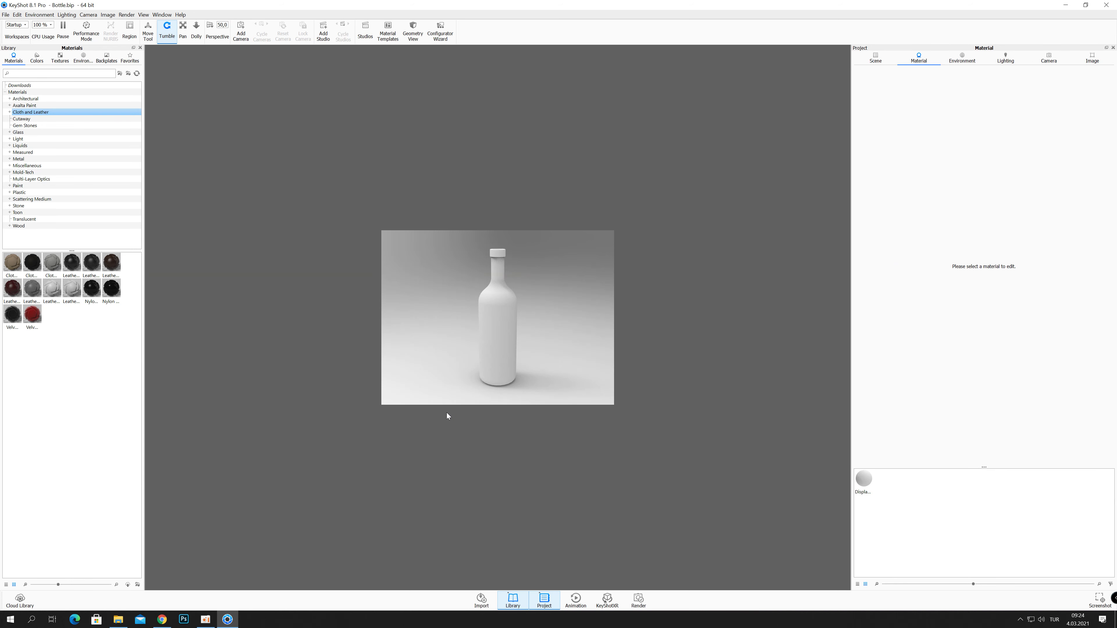
Pull back and zoom to frame the bottle, then bring up Edit > Add Geometry.
left_click_drag(446, 413, 490, 374)
scroll(490, 373, "up", 2)
scroll(526, 353, "down", 2)
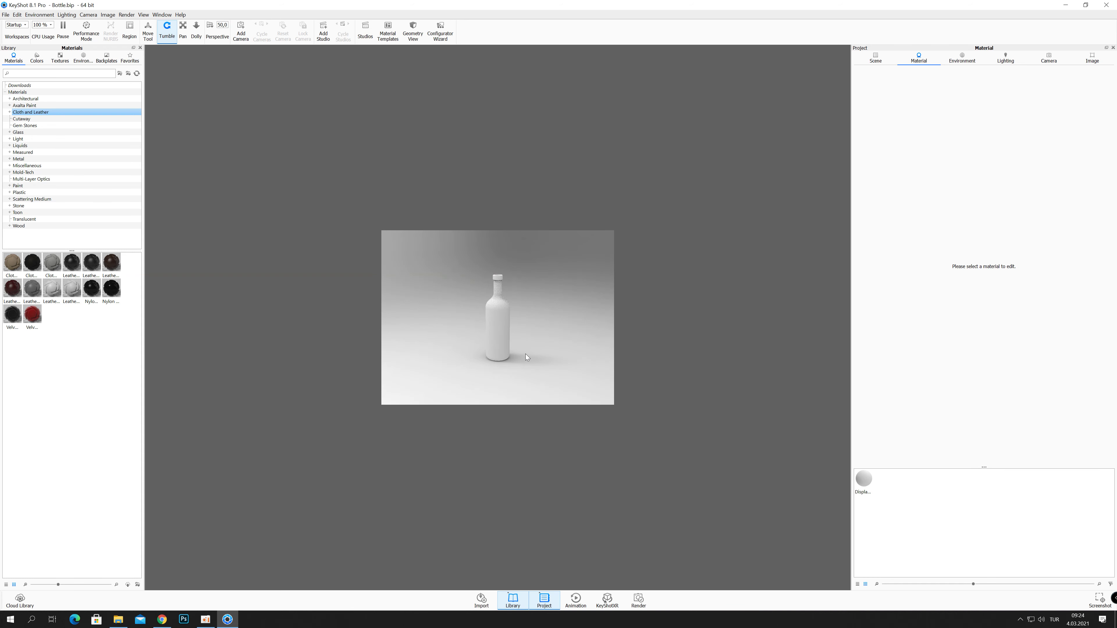
scroll(525, 354, "up", 5)
scroll(526, 354, "down", 2)
scroll(526, 353, "down", 2)
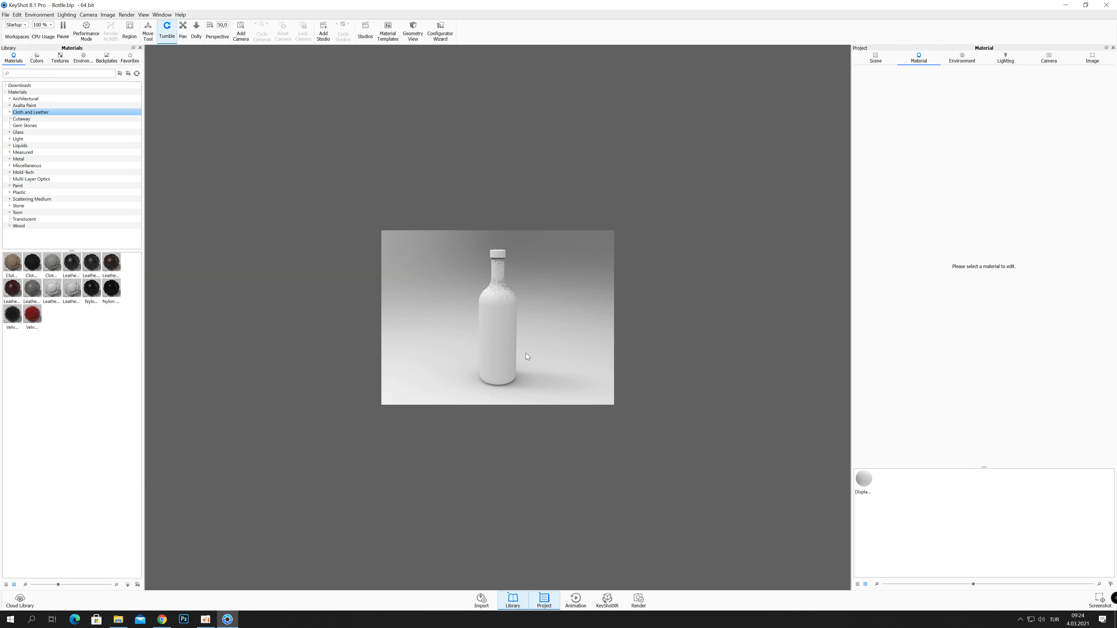
scroll(527, 355, "down", 1)
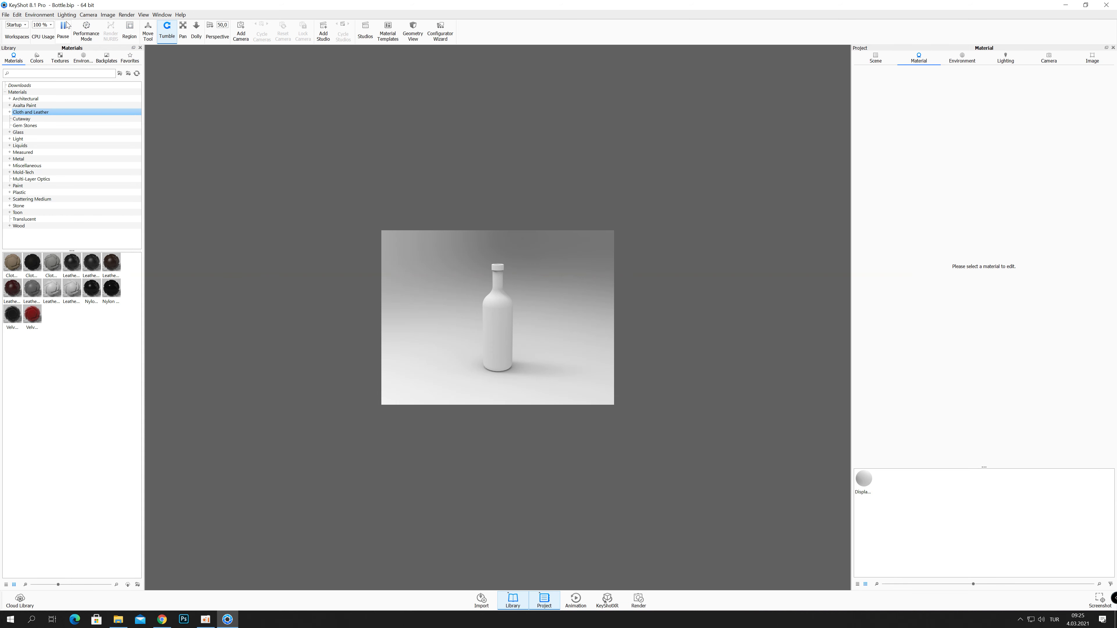
left_click(17, 14)
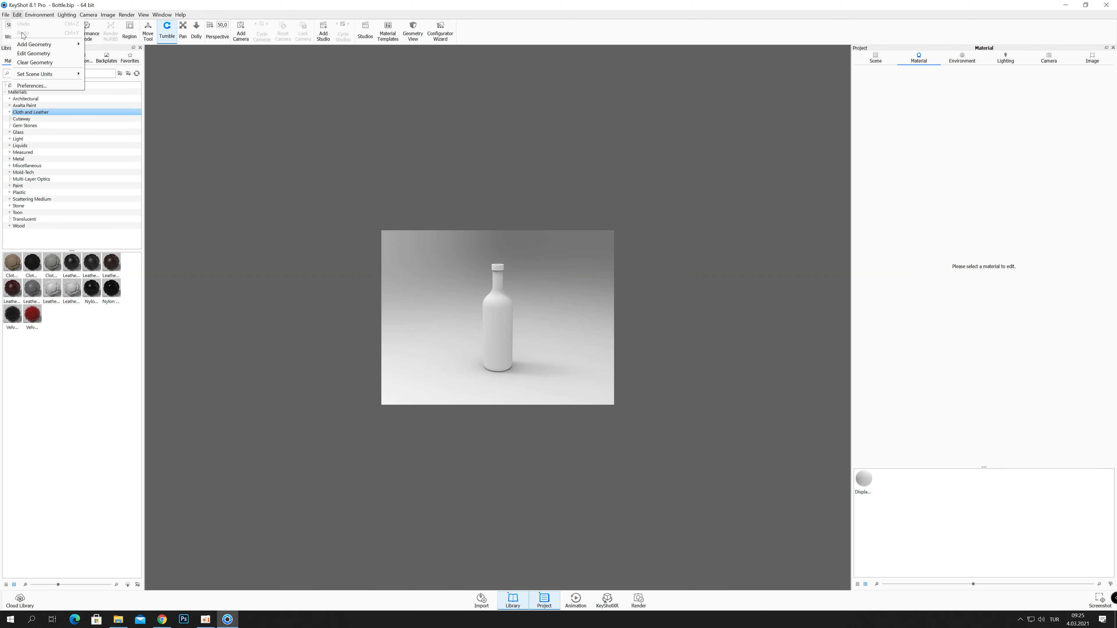
mouse_move(35, 44)
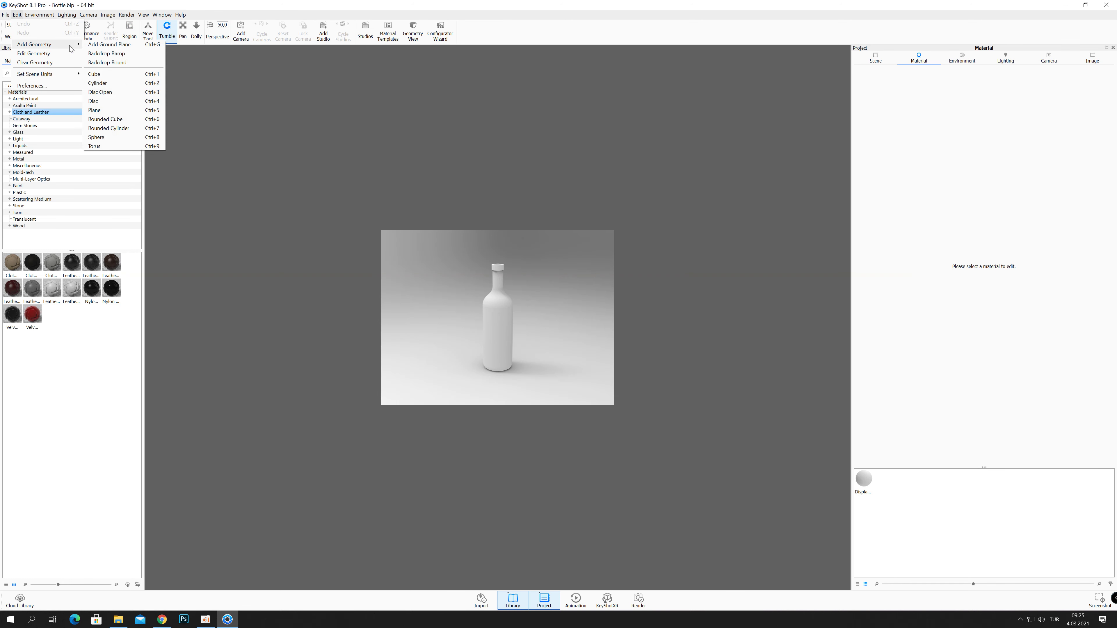
Add a ground plane under the bottle and set the image resolution preset to 1920 × 1080.
left_click(105, 45)
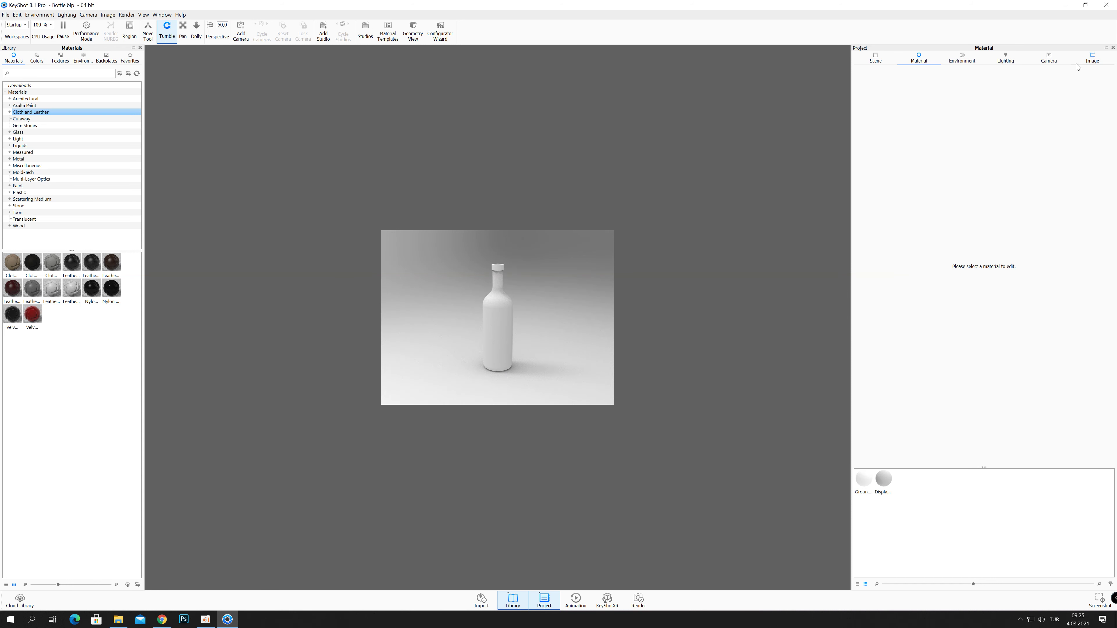
left_click(1098, 64)
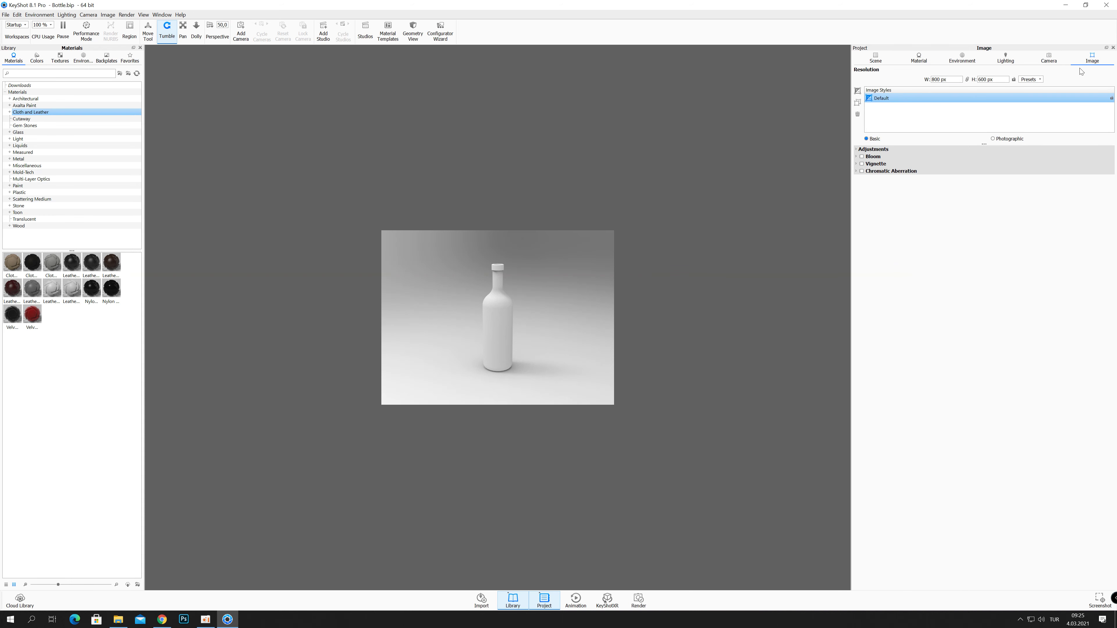
left_click(1040, 79)
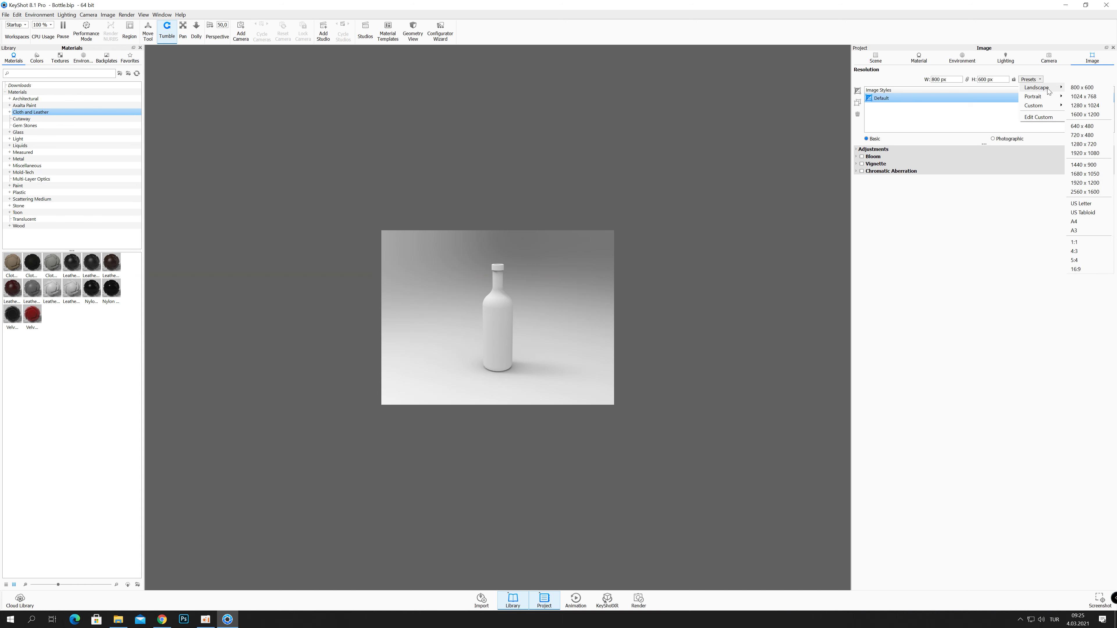
mouse_move(1033, 105)
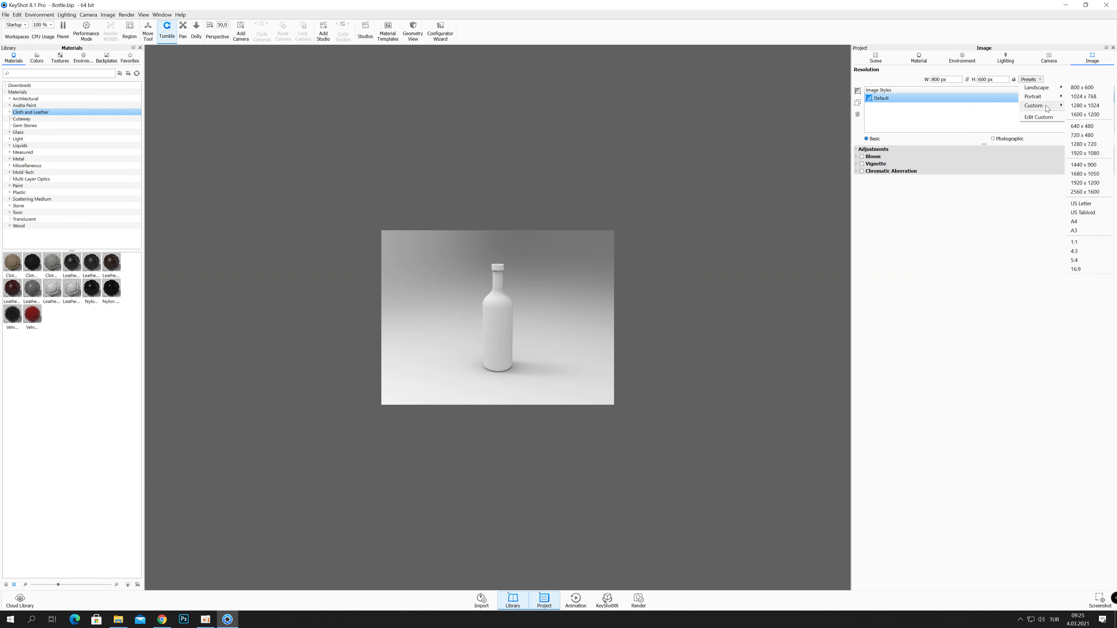
left_click(984, 106)
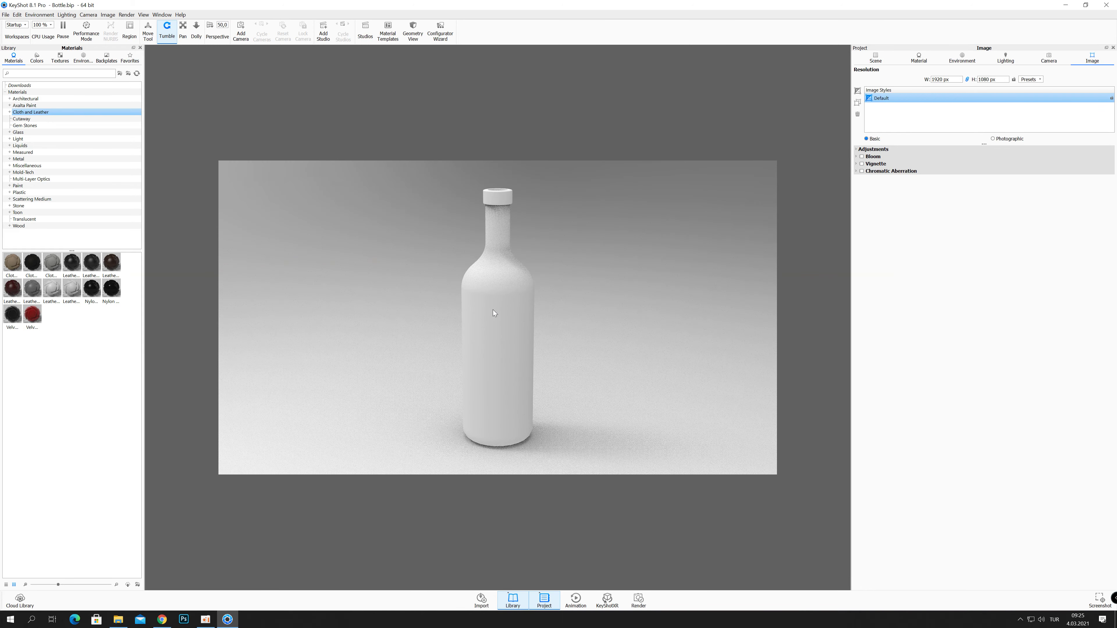
scroll(493, 308, "up", 2)
scroll(493, 308, "down", 5)
scroll(493, 309, "down", 3)
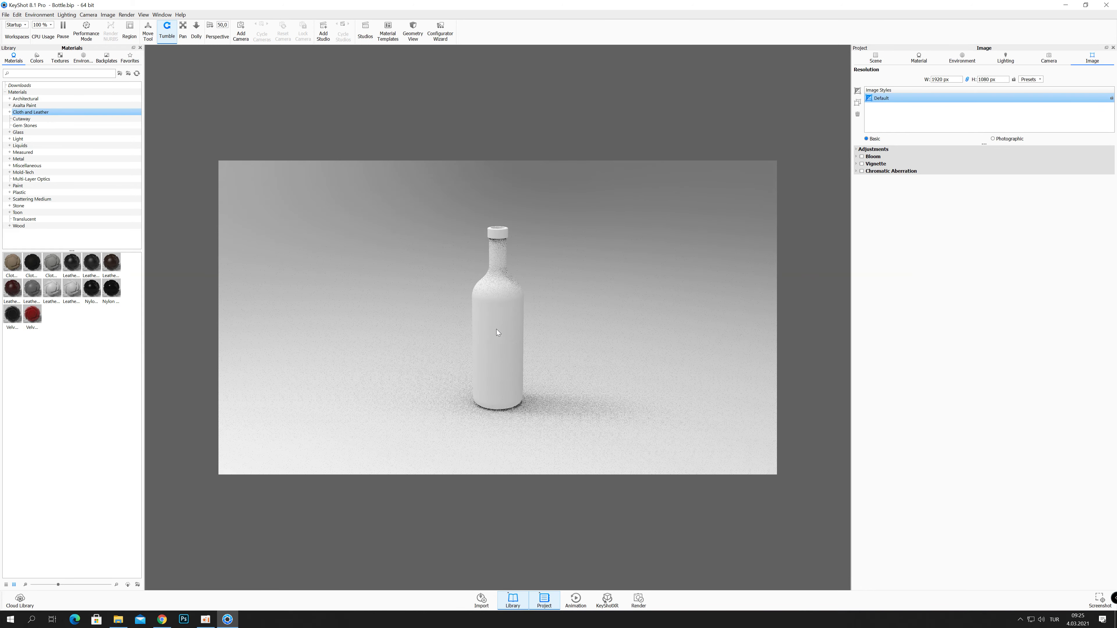
scroll(496, 332, "up", 1)
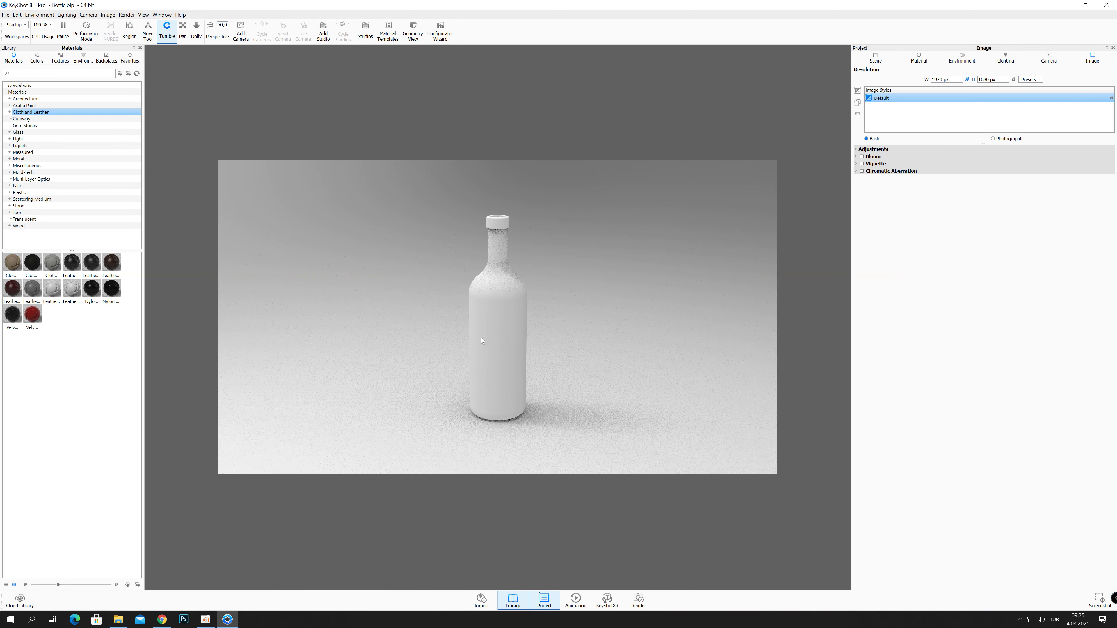
Tumble and zoom the camera until the bottle sits centred in the wide frame.
mouse_move(481, 337)
left_mouse_down()
mouse_move(732, 343)
mouse_move(516, 347)
left_mouse_up()
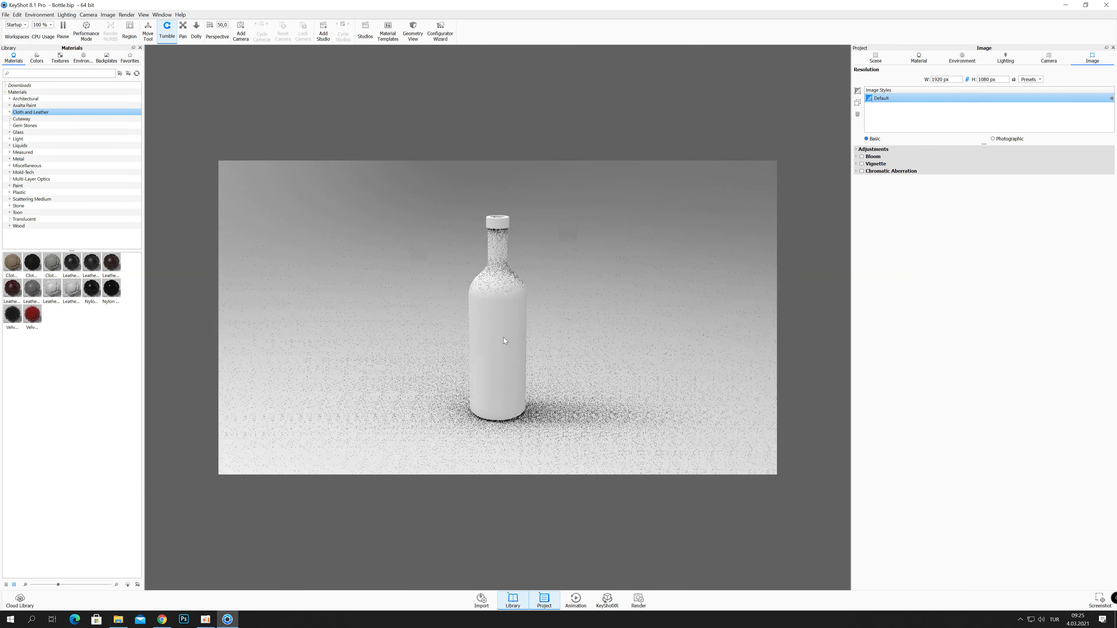
scroll(503, 338, "up", 2)
scroll(507, 344, "down", 4)
scroll(507, 344, "down", 2)
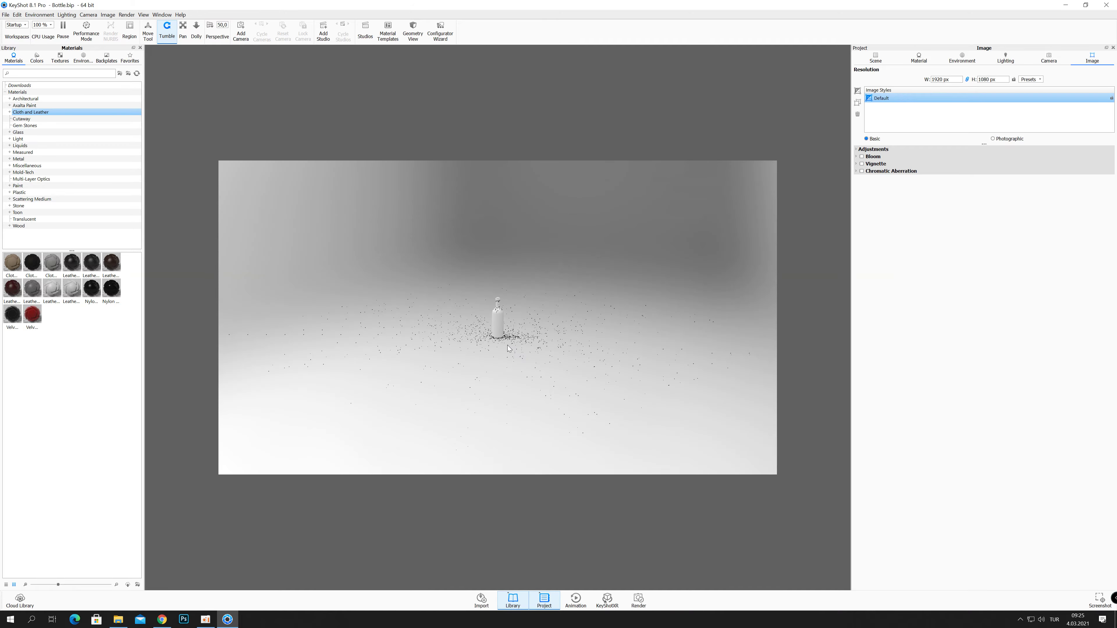
scroll(507, 345, "down", 2)
scroll(510, 344, "down", 1)
scroll(510, 344, "up", 1)
scroll(510, 344, "up", 1)
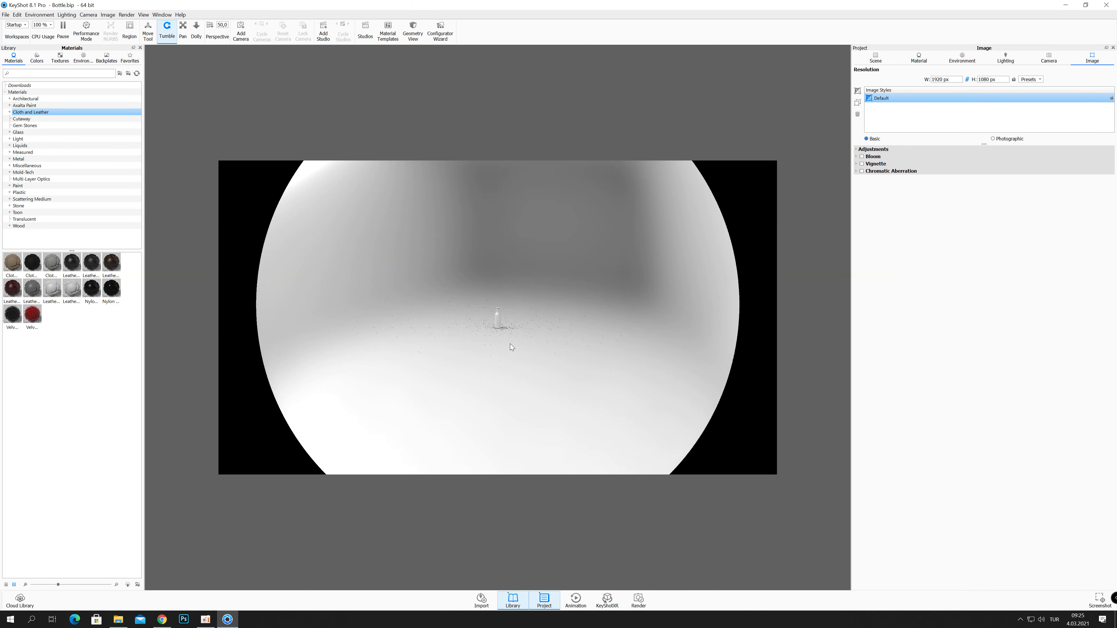
scroll(509, 344, "up", 1)
scroll(509, 344, "up", 1)
scroll(509, 344, "up", 1)
scroll(509, 345, "up", 2)
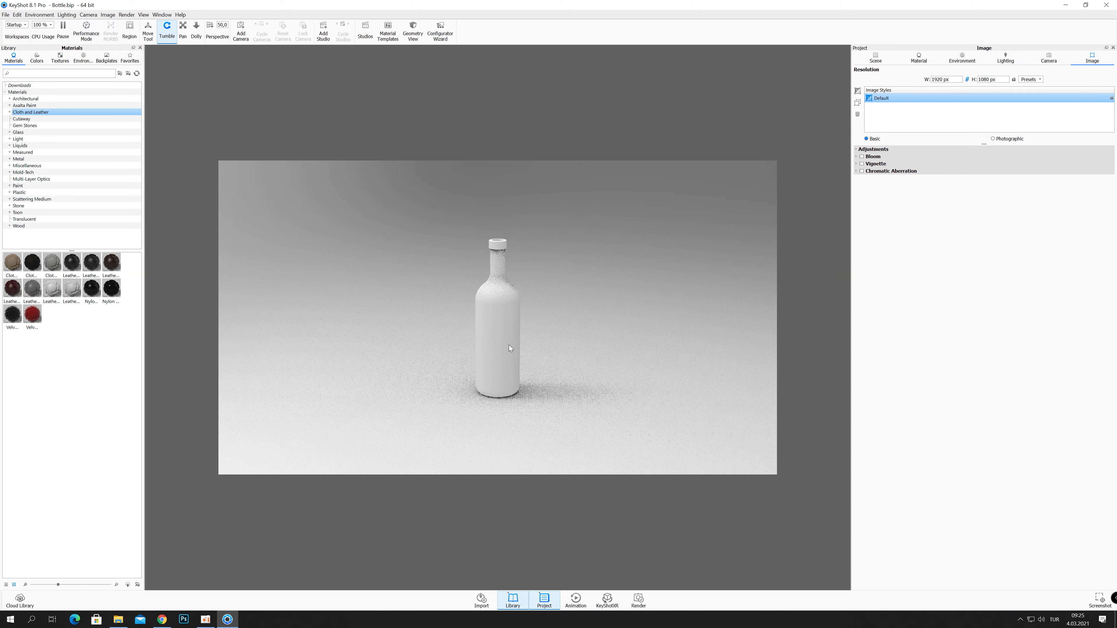
scroll(509, 345, "up", 1)
scroll(504, 336, "up", 1)
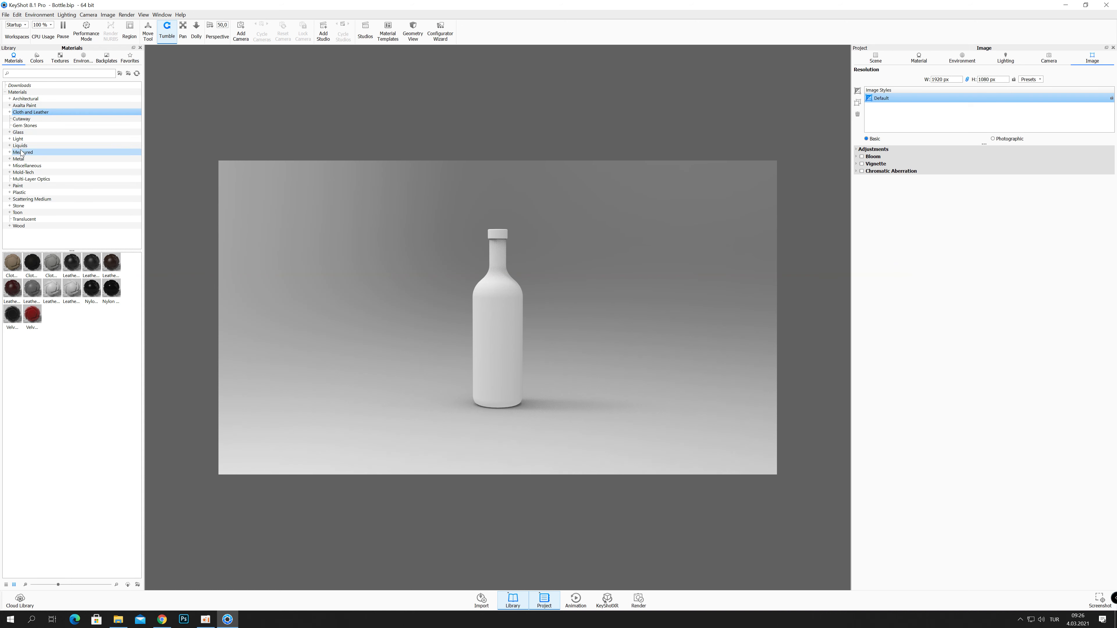
Browse the library's Plastic and Glass materials and select Glass Basic Black.
left_click(29, 194)
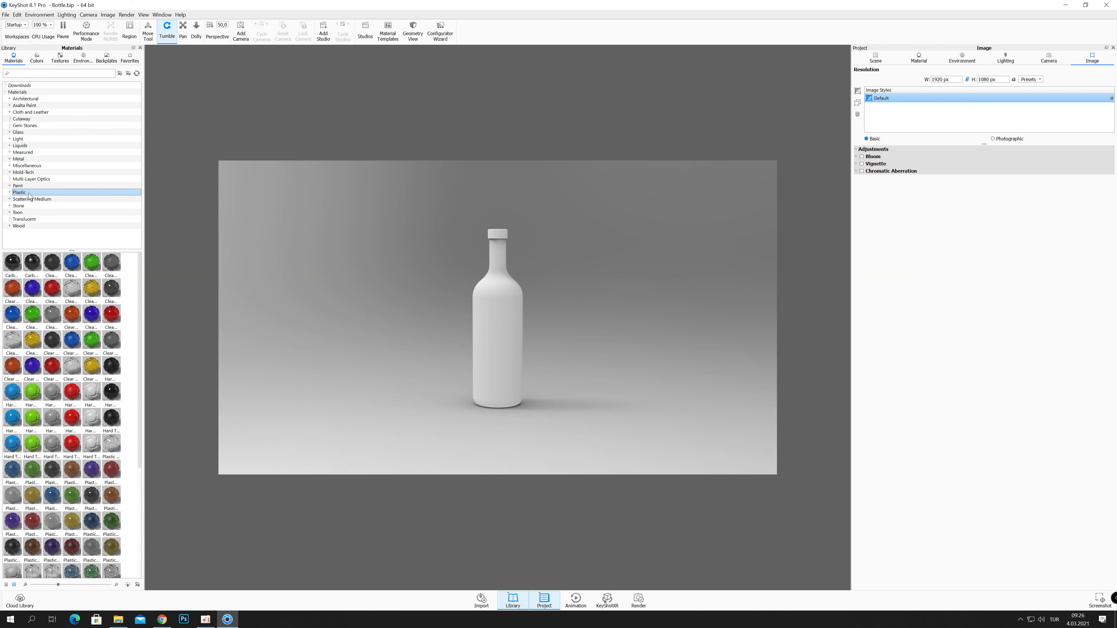
left_click(52, 265)
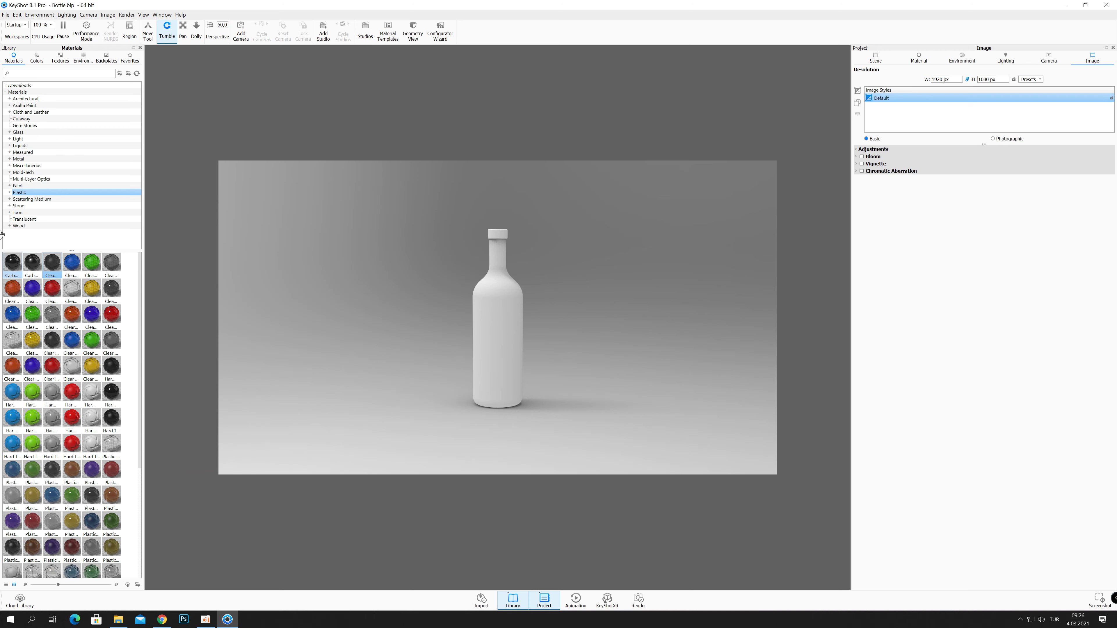
left_click(20, 132)
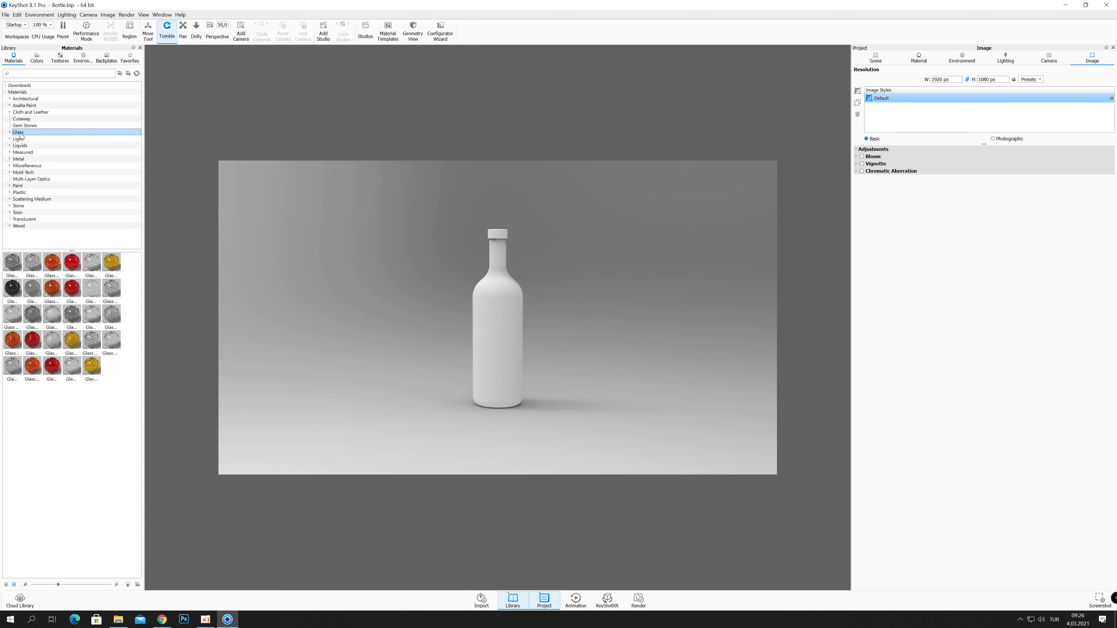
left_click(18, 290)
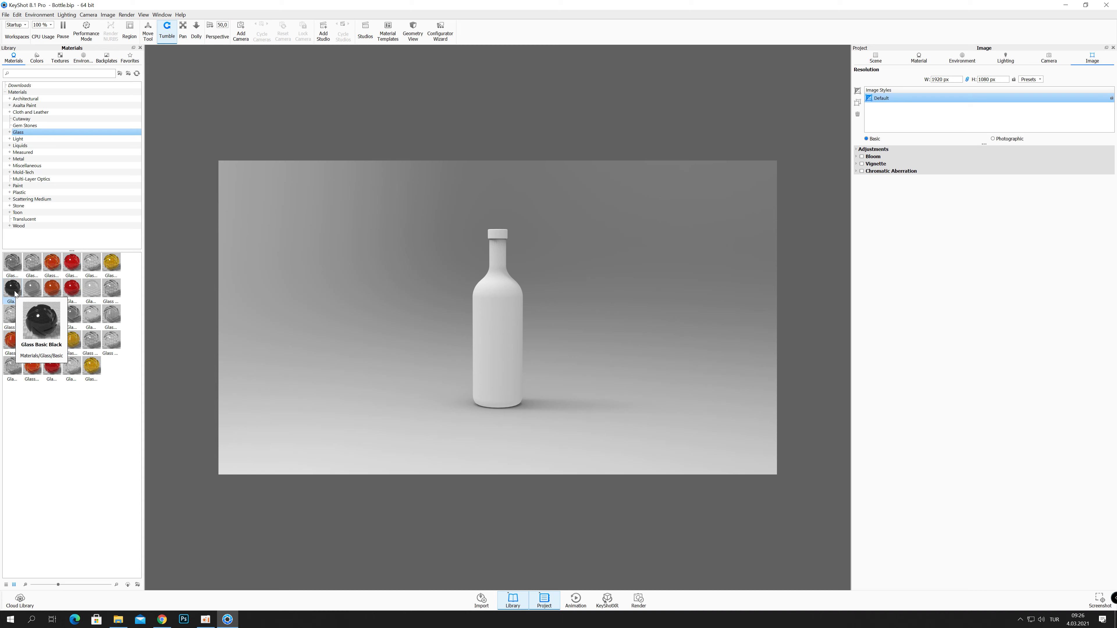
Apply Glass Basic Black to the bottle, briefly deleting and restoring it with undo.
mouse_move(15, 293)
left_mouse_down()
mouse_move(529, 366)
mouse_move(501, 328)
left_mouse_up()
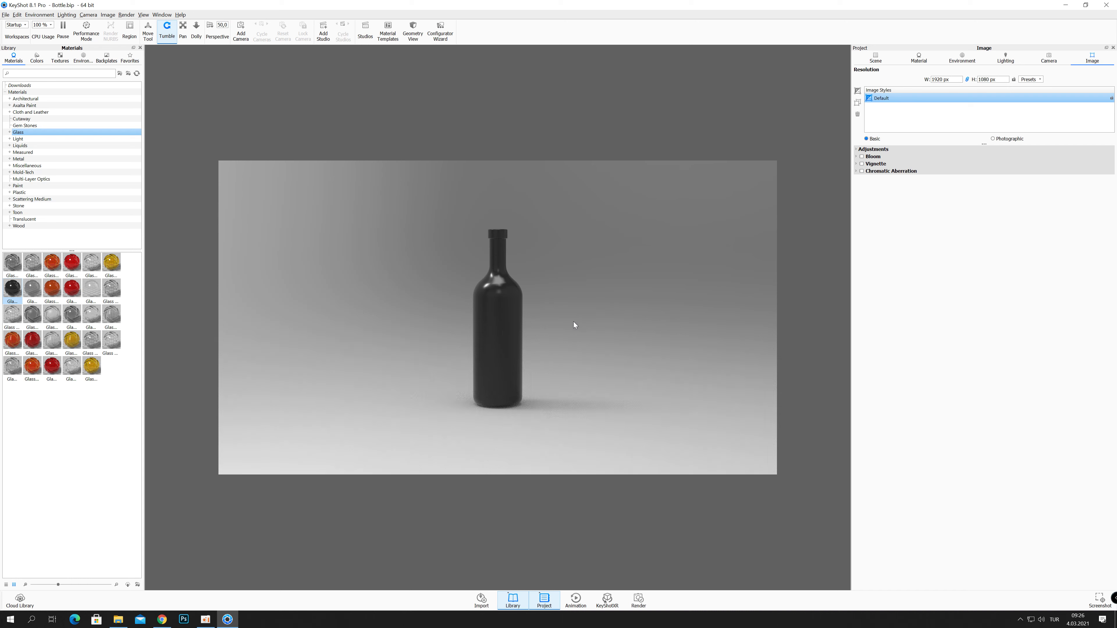
key("Delete")
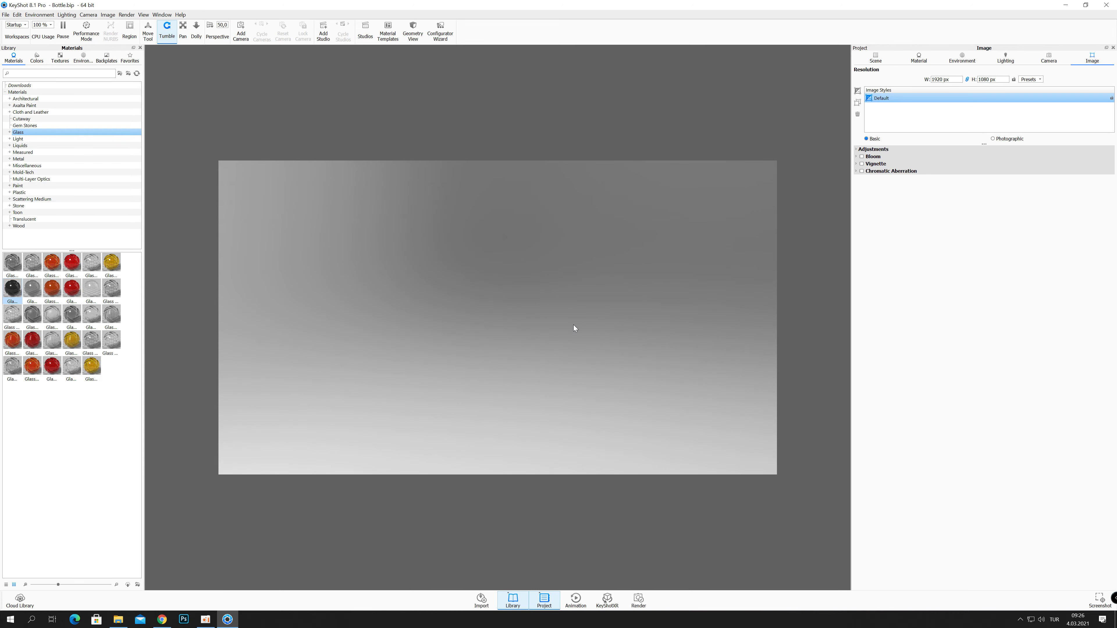
key("ctrl+z")
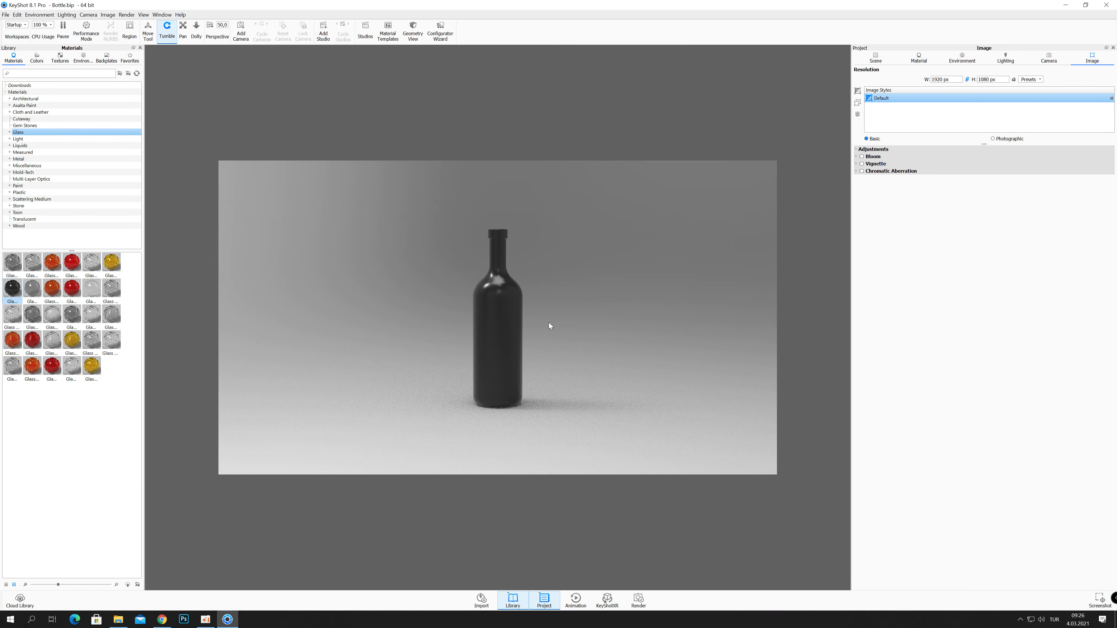
Orbit and zoom to inspect the black glass bottle on the ground plane.
left_click_drag(549, 323, 602, 440)
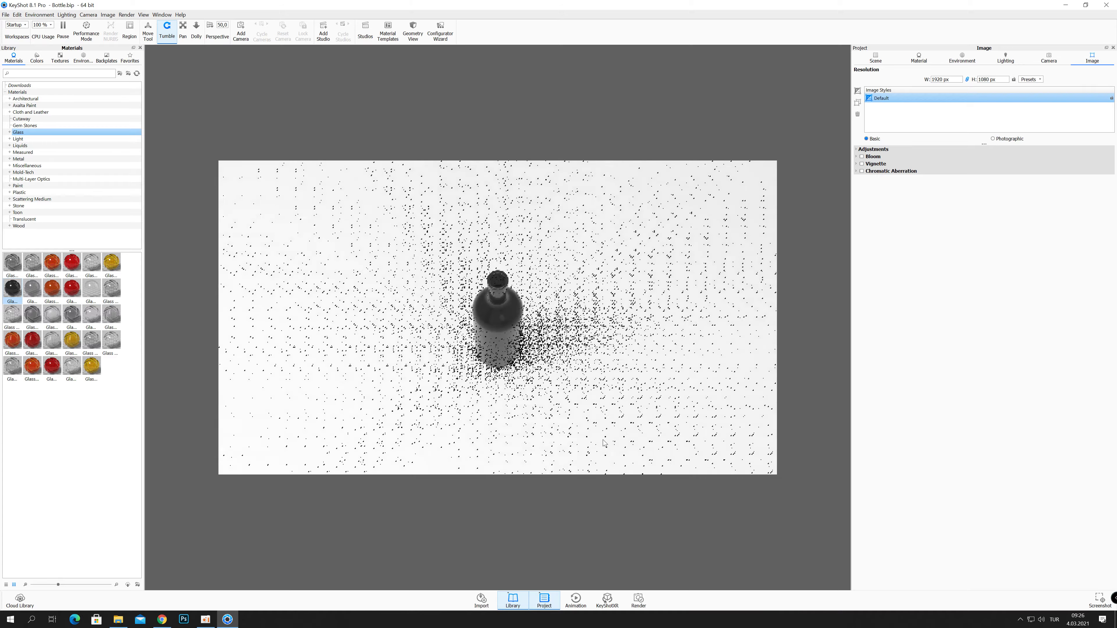
left_click_drag(604, 442, 539, 379)
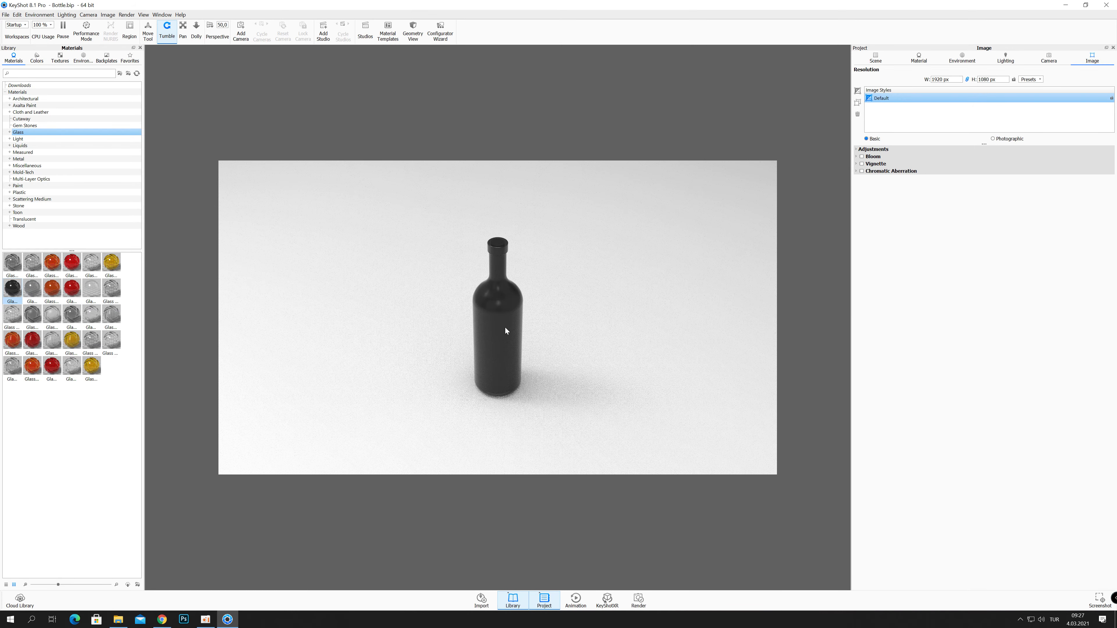
scroll(505, 327, "down", 1)
scroll(505, 326, "up", 3)
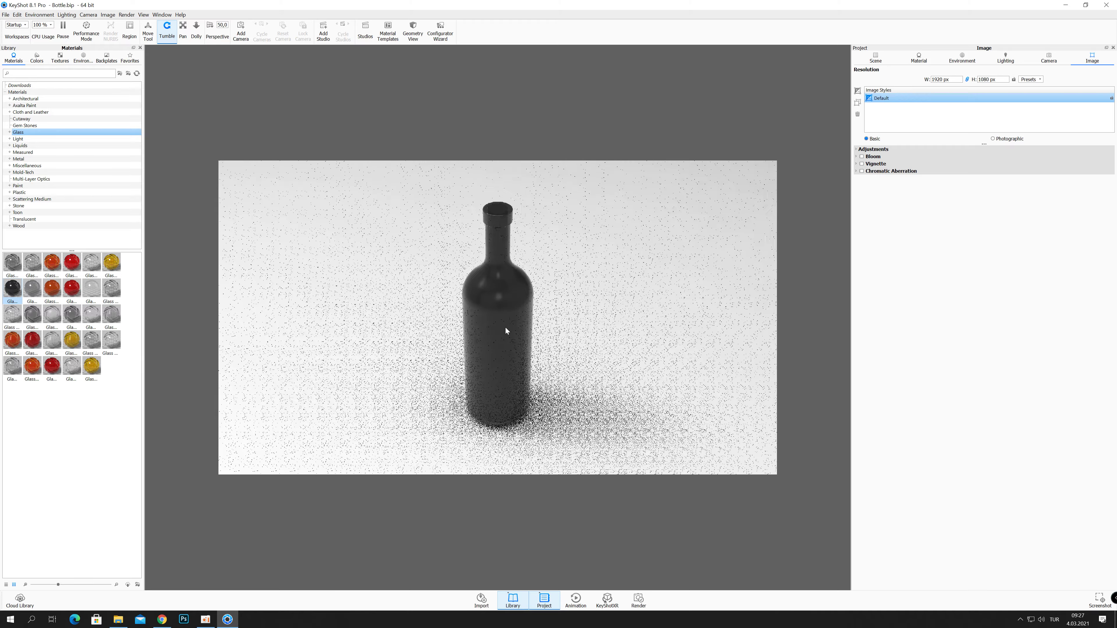
scroll(505, 326, "up", 2)
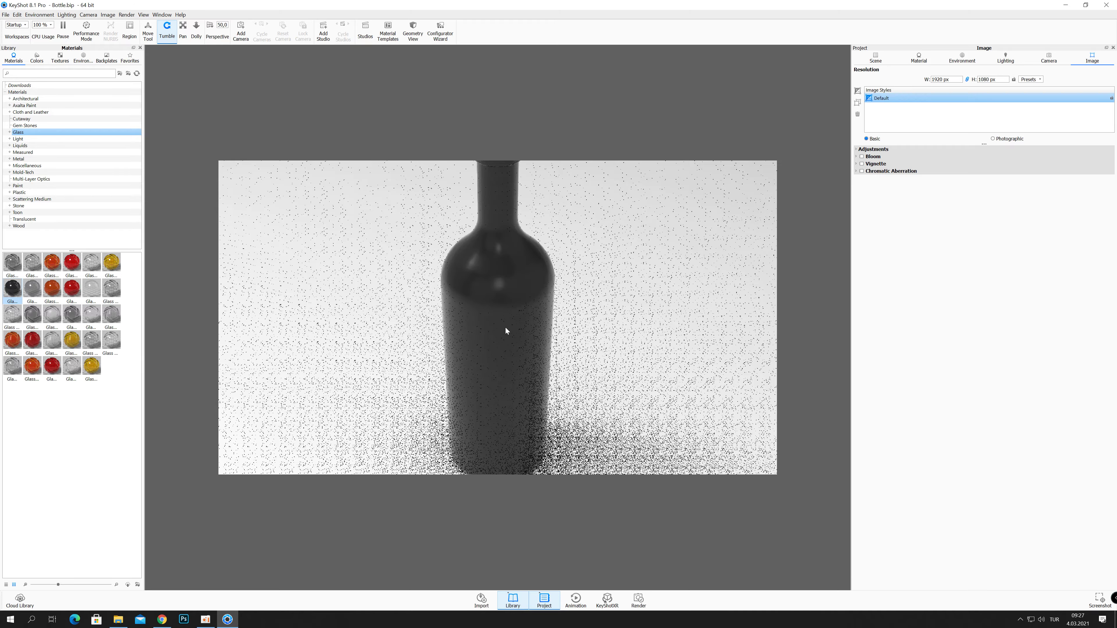
scroll(521, 330, "up", 1)
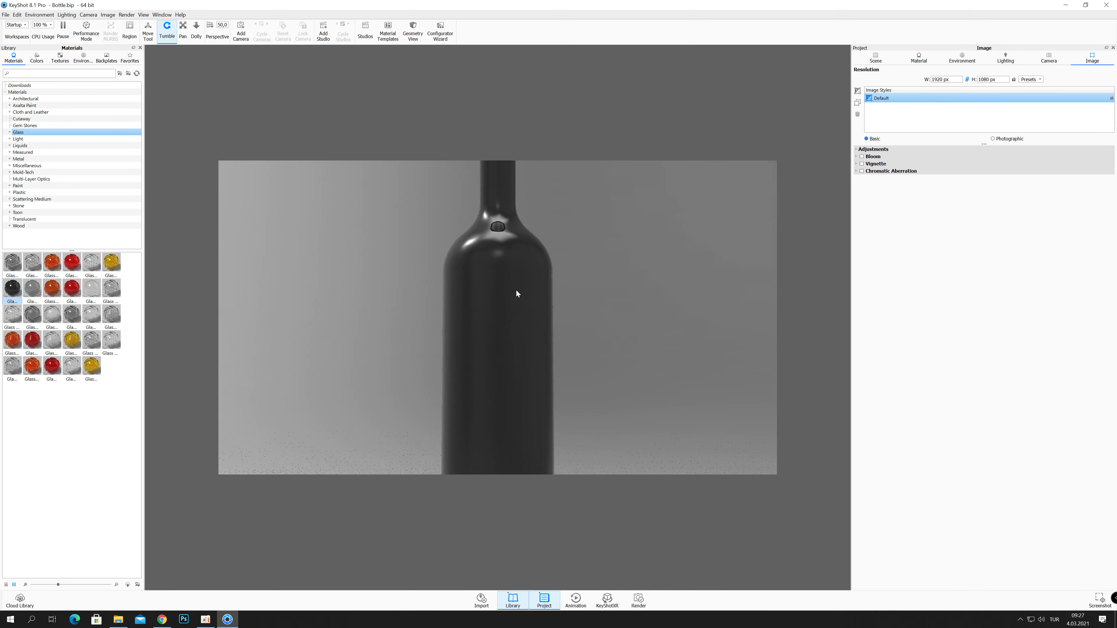
scroll(517, 296, "up", 1)
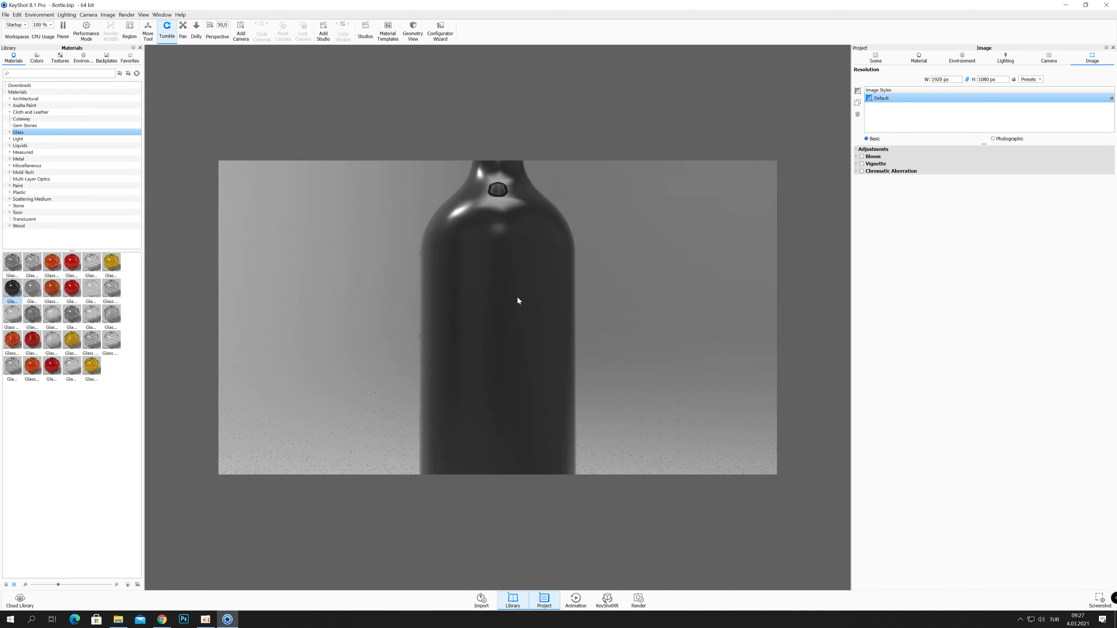
scroll(516, 297, "down", 2)
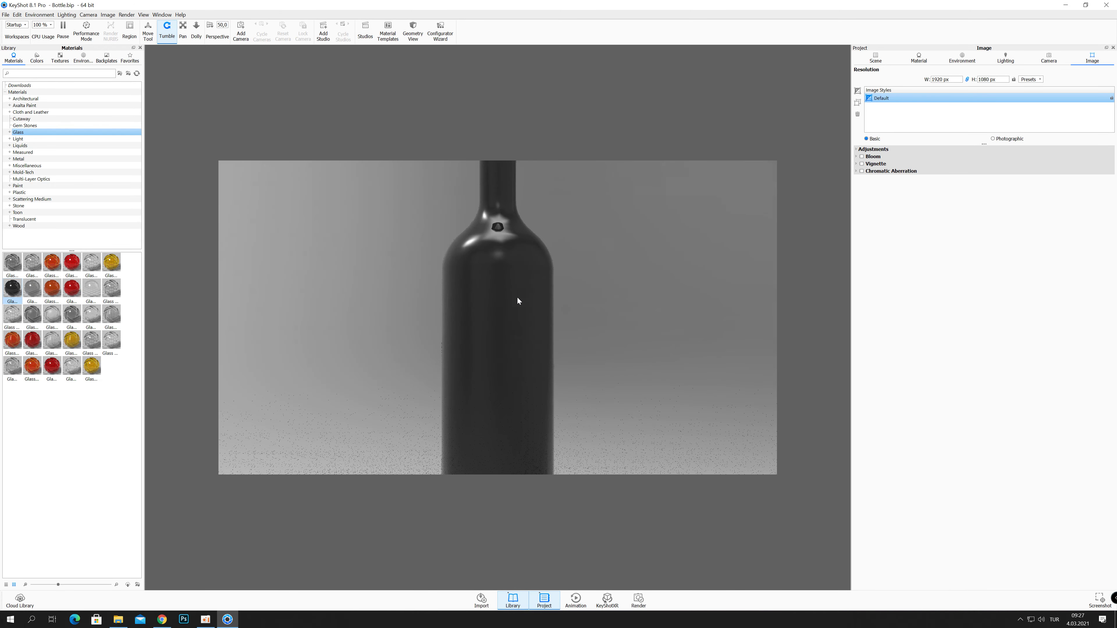
scroll(516, 297, "down", 2)
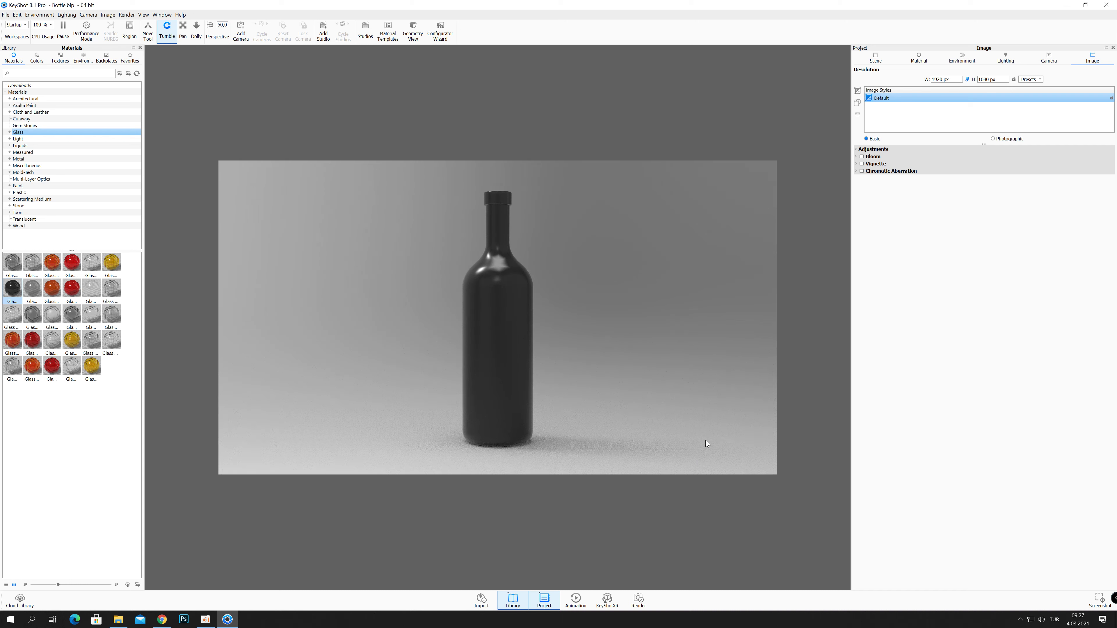
Open the bottle's glass material for editing from the Project materials list.
left_click(919, 58)
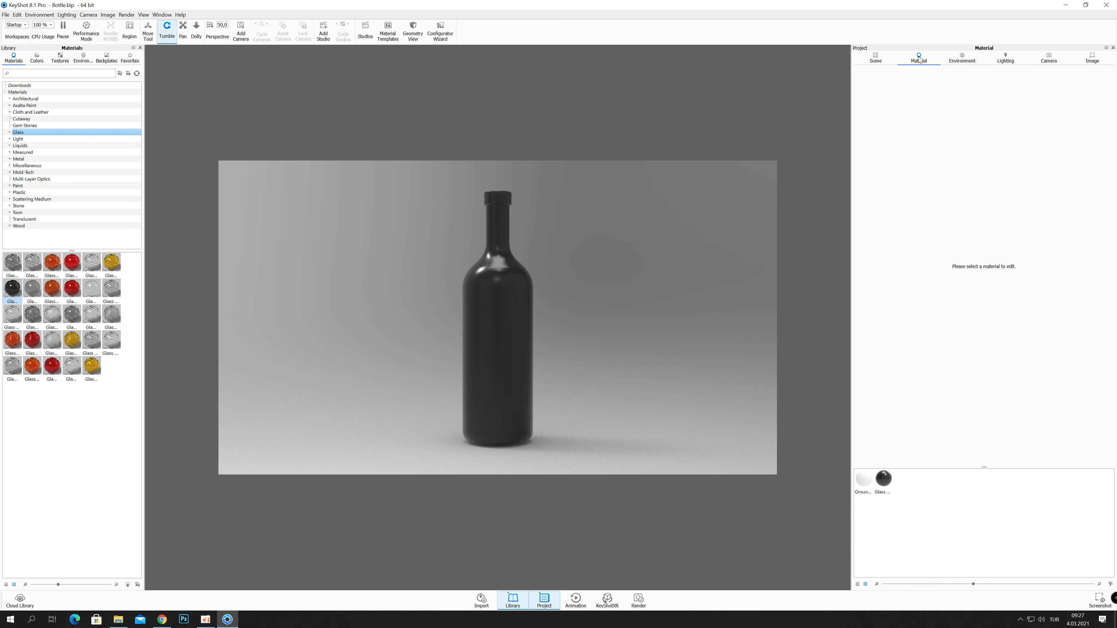
left_click(884, 481)
double_click(888, 479)
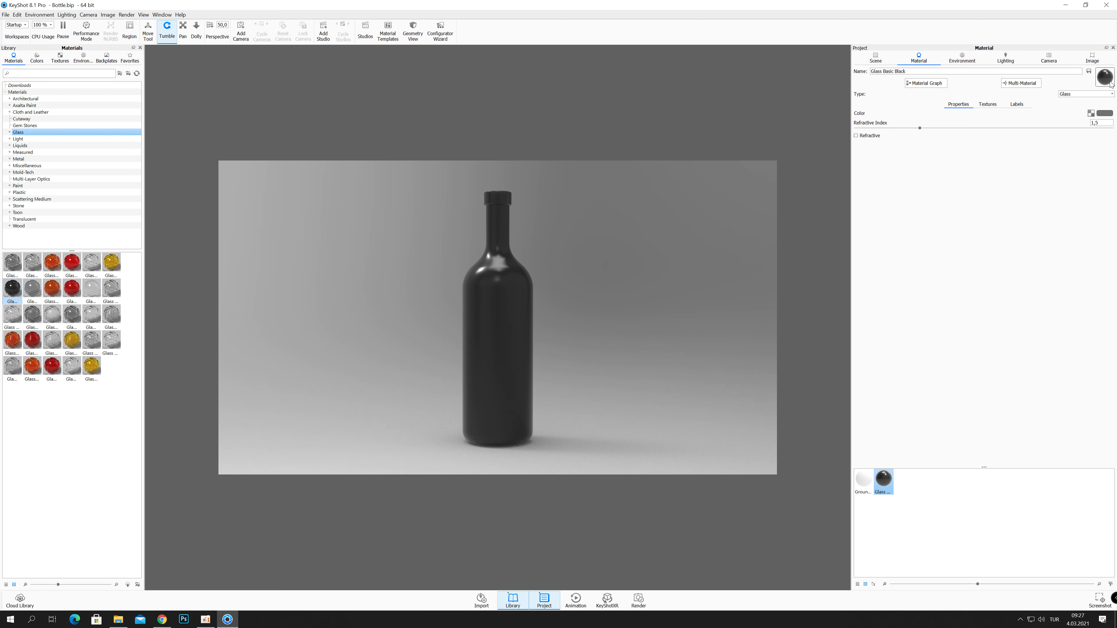
Try red, amber and yellow tints, then set the glass colour to dark grey #737373.
left_click(1110, 114)
left_click_drag(984, 49, 1024, 47)
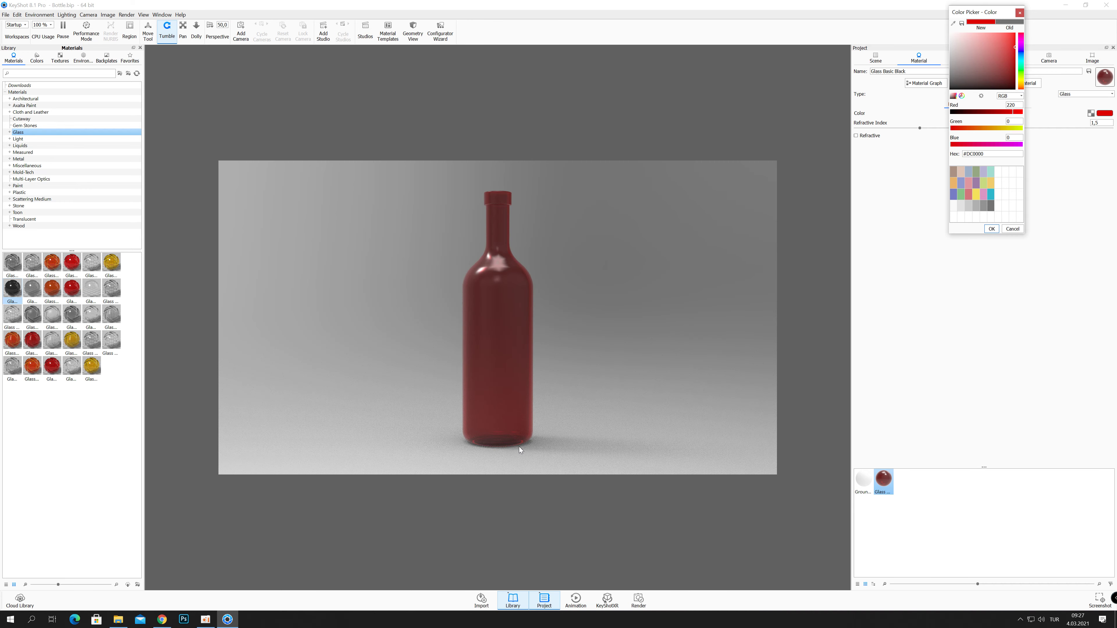
left_click(525, 386)
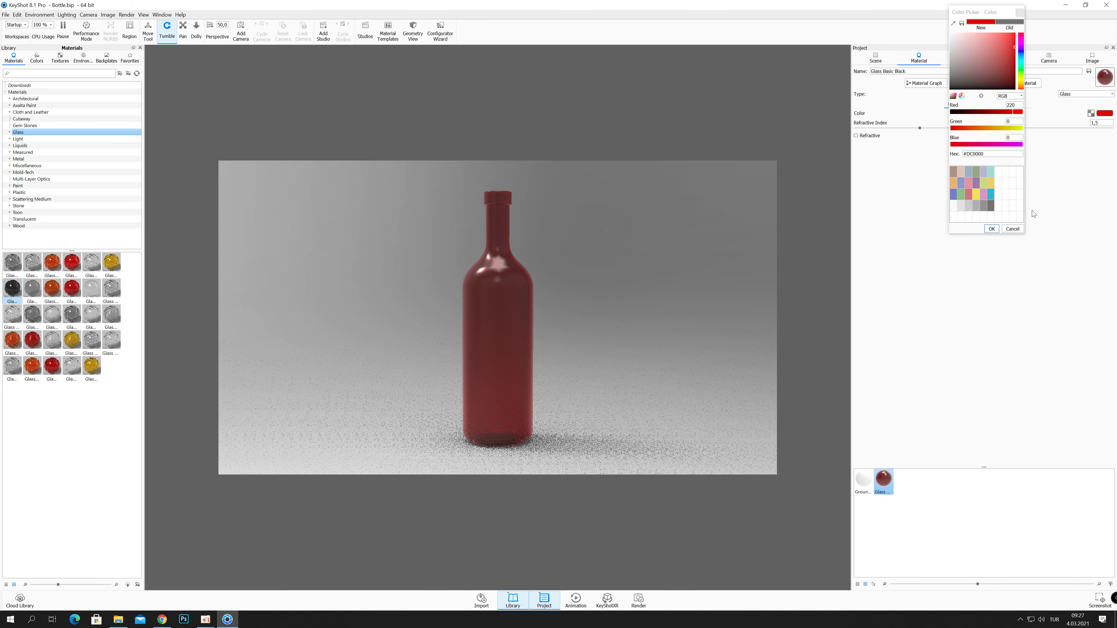
left_click_drag(1020, 87, 1023, 61)
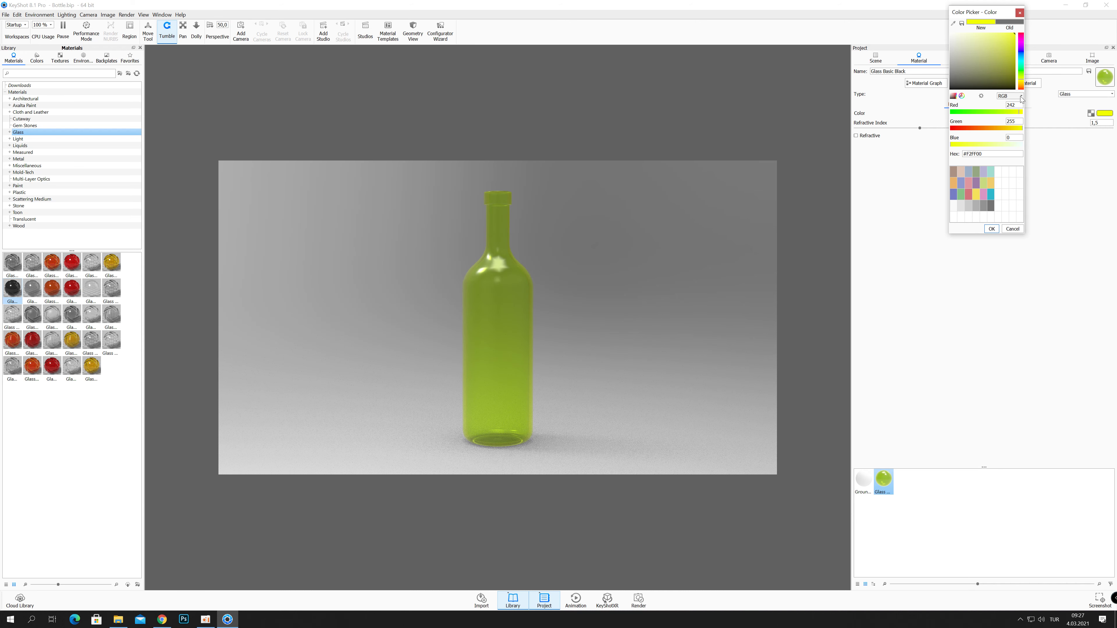
left_click(1021, 85)
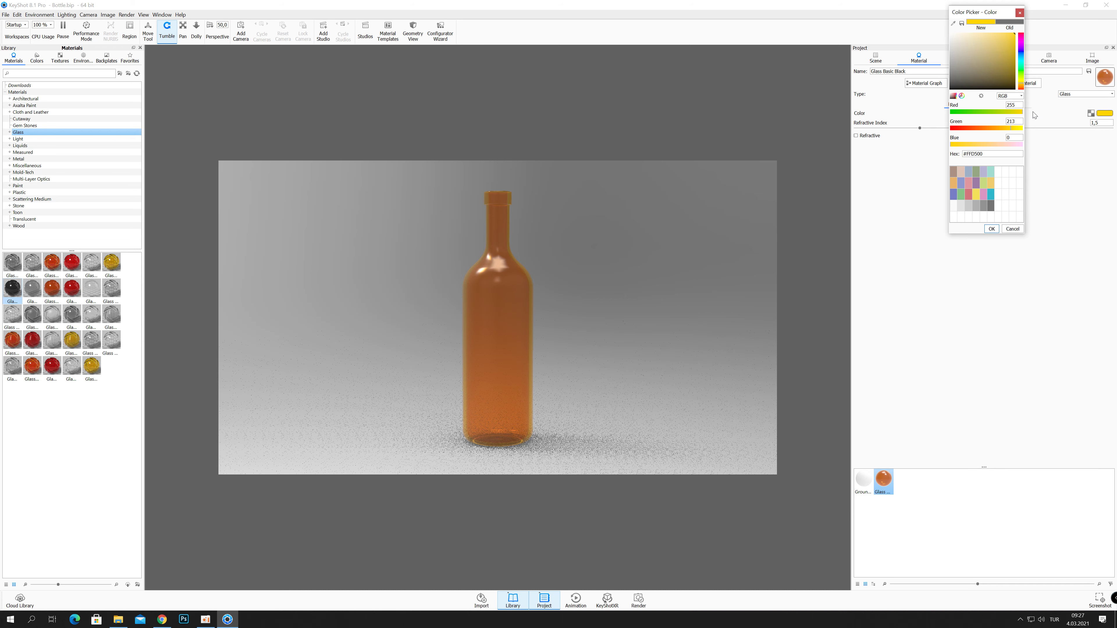
left_click(1009, 139)
left_click(1017, 129)
left_click_drag(1018, 129, 1025, 129)
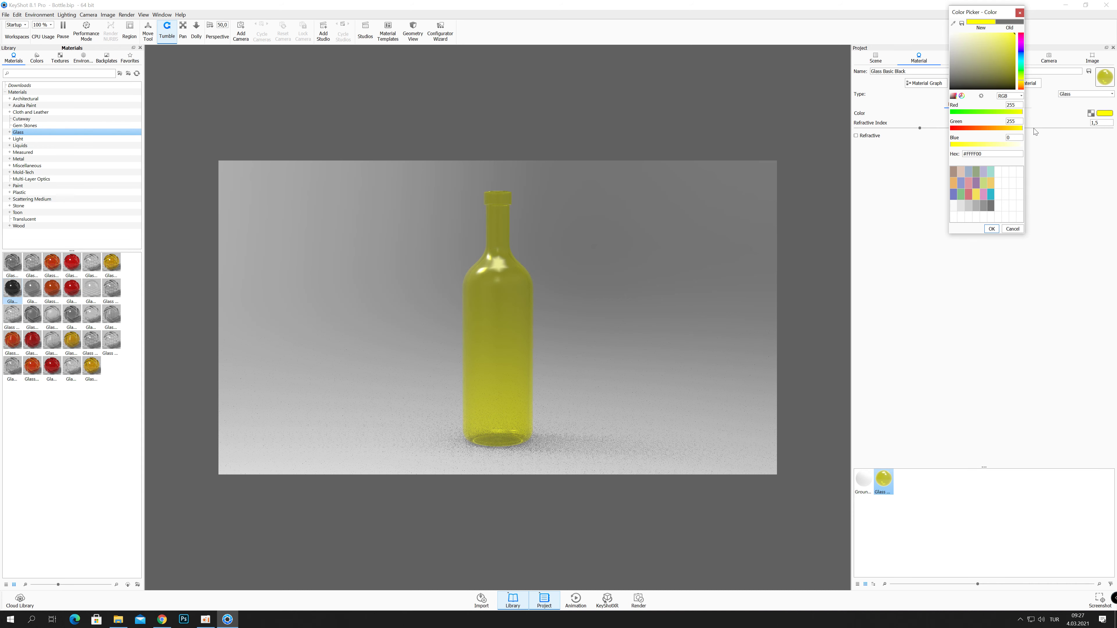
left_click(981, 145)
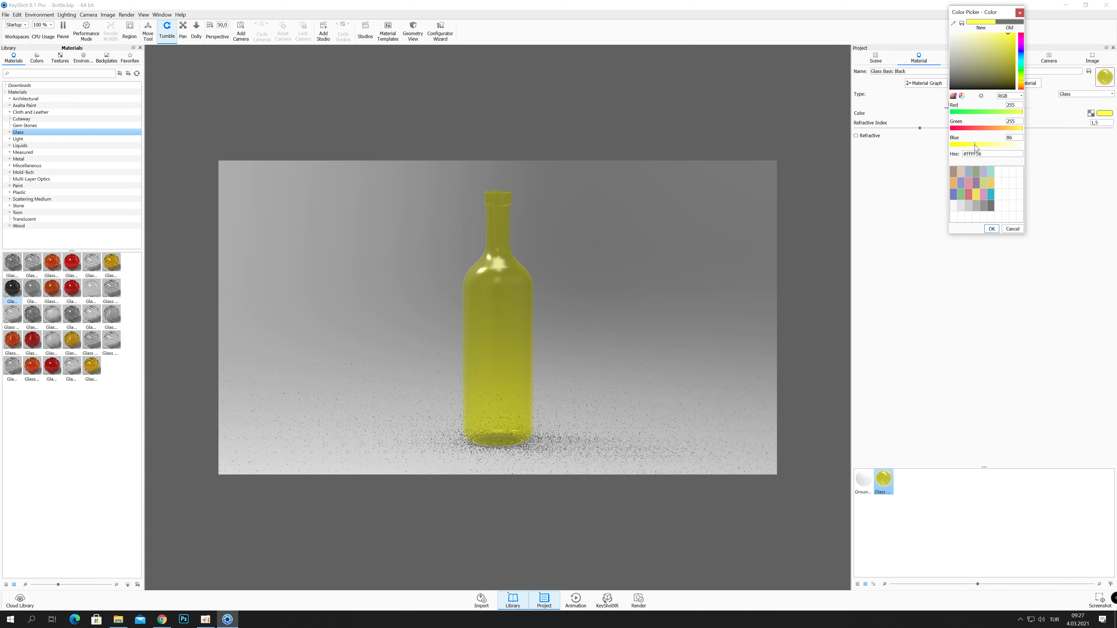
left_click_drag(982, 145, 1005, 145)
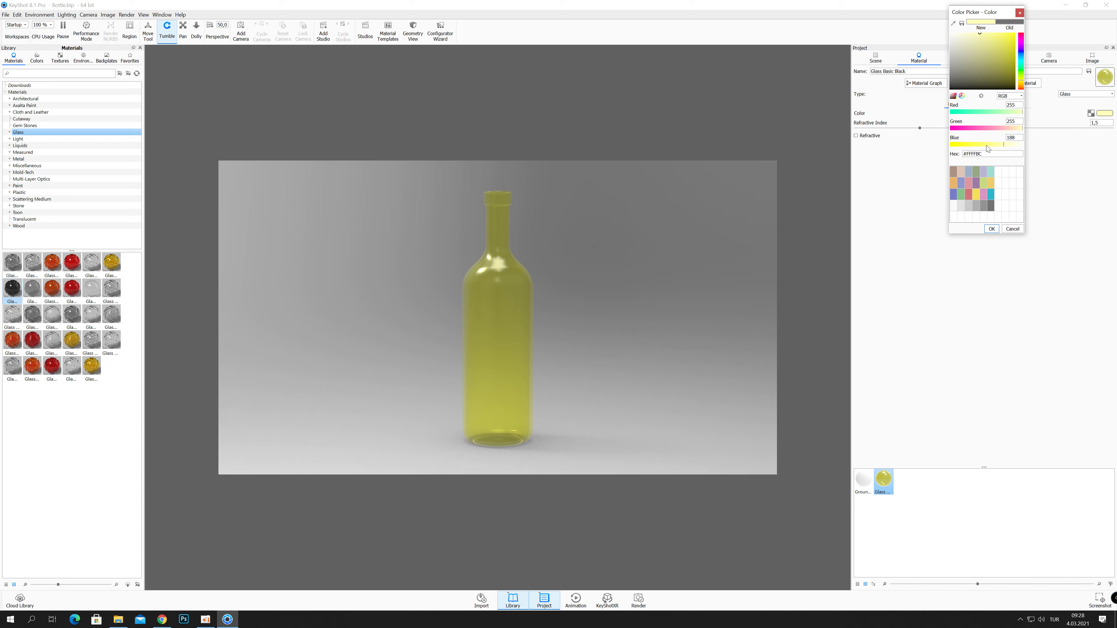
left_click(993, 205)
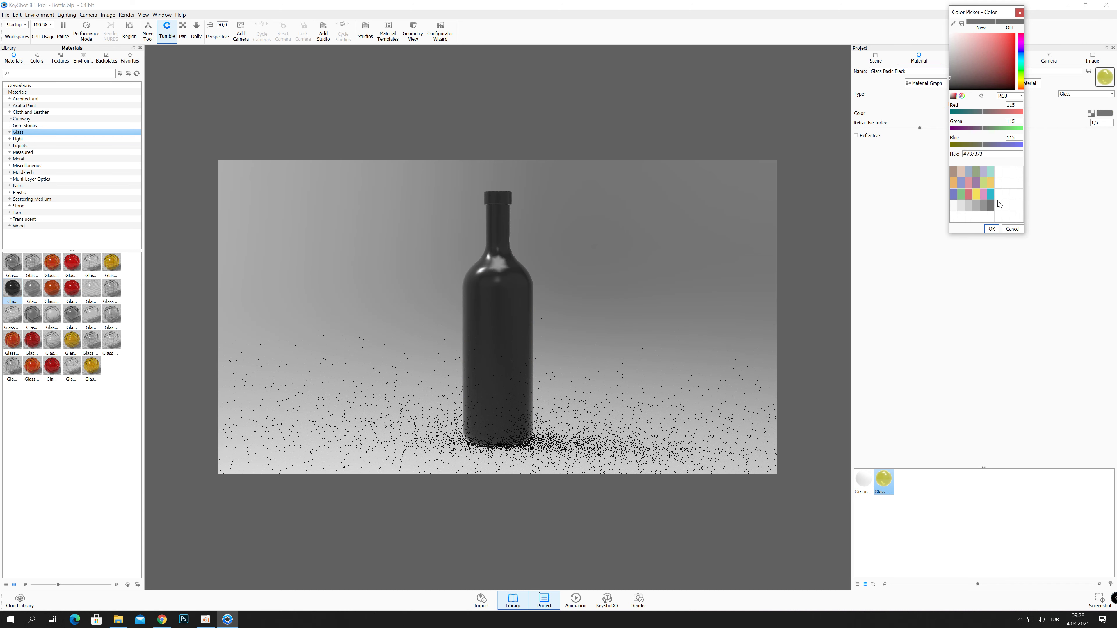
left_click(992, 229)
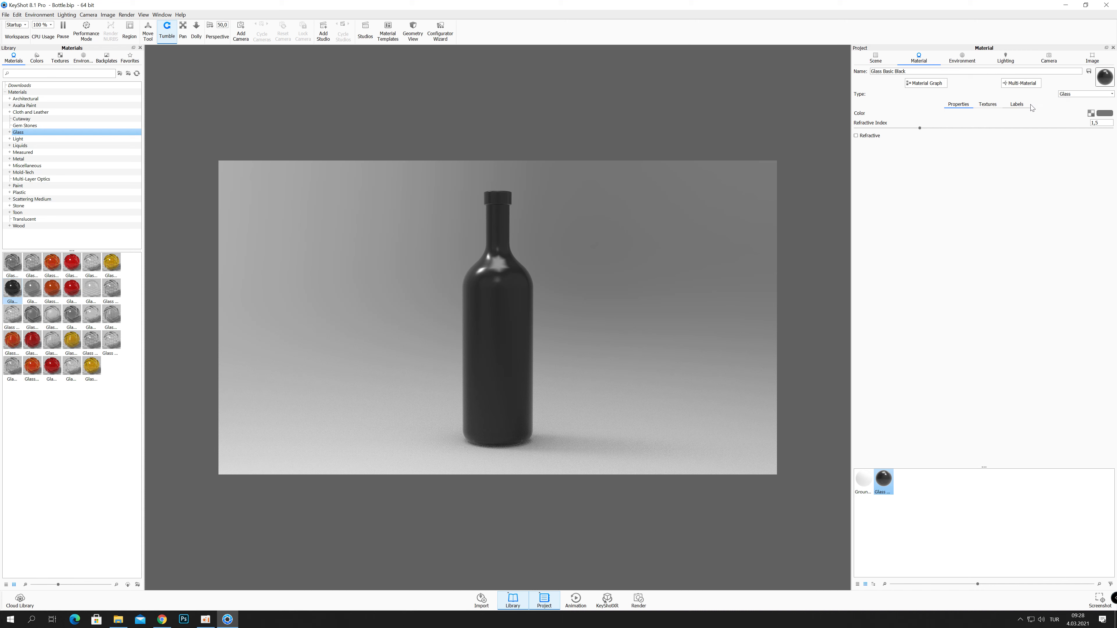
Load borders-5293232_960_720.png as the black glass bottle's bump texture.
left_click(985, 106)
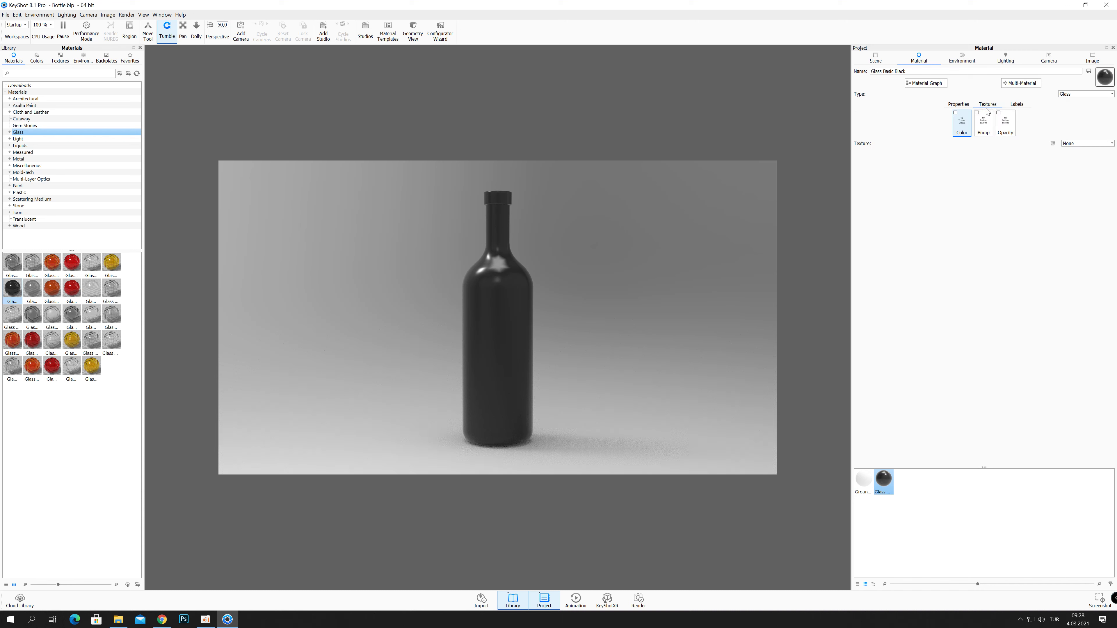
left_click(984, 129)
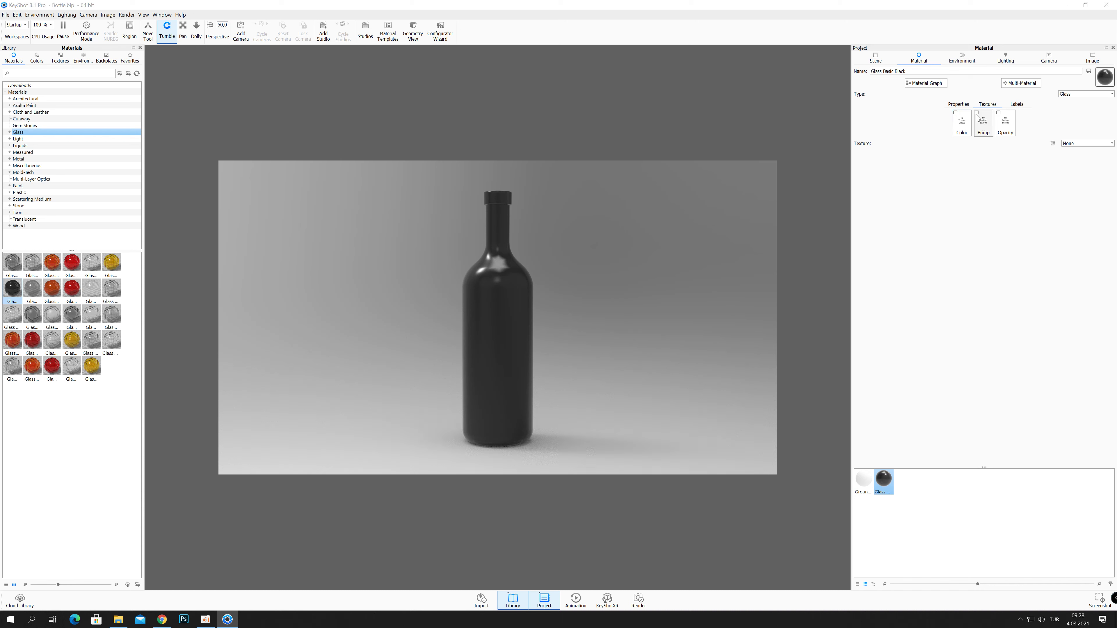
double_click(978, 120)
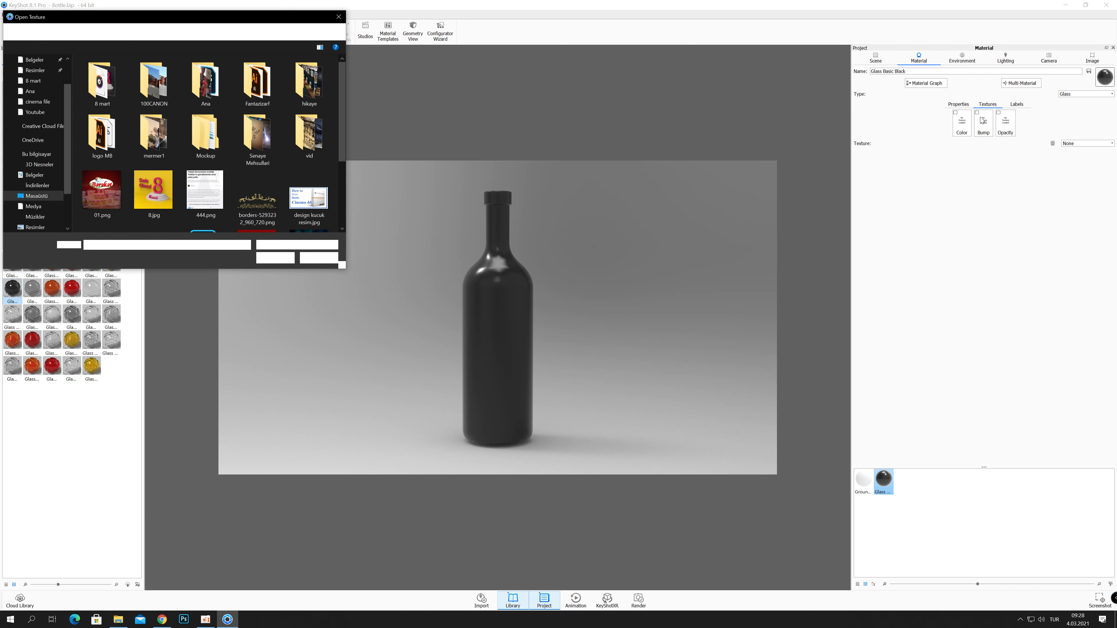
left_click(264, 205)
left_click(282, 258)
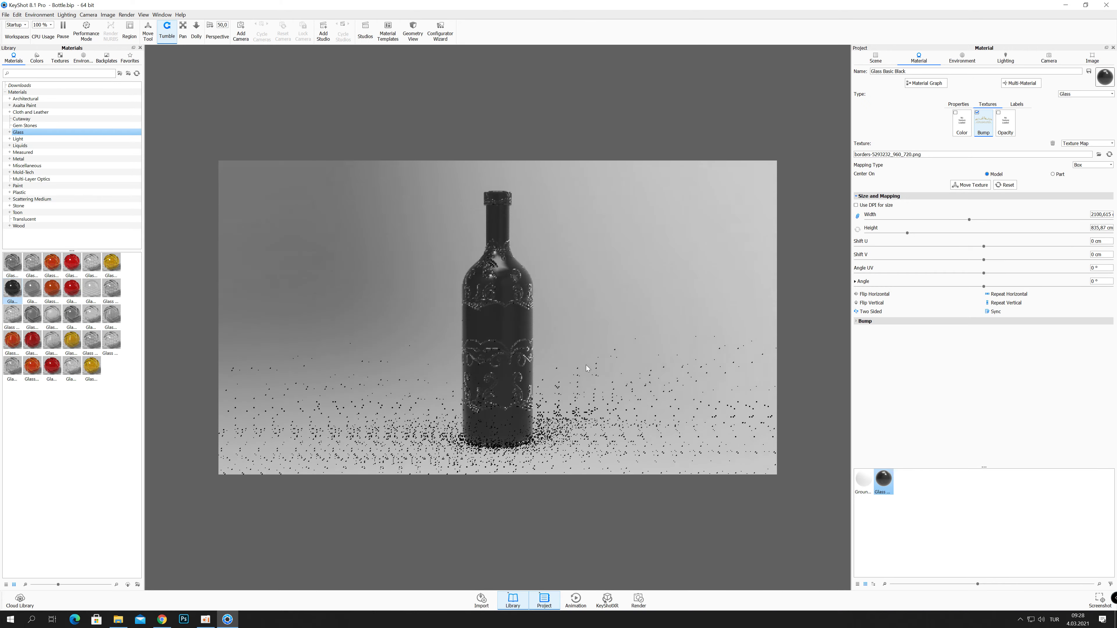
Orbit to inspect the embossed pattern, then toggle the bump texture off and back on.
left_click_drag(491, 350, 639, 348)
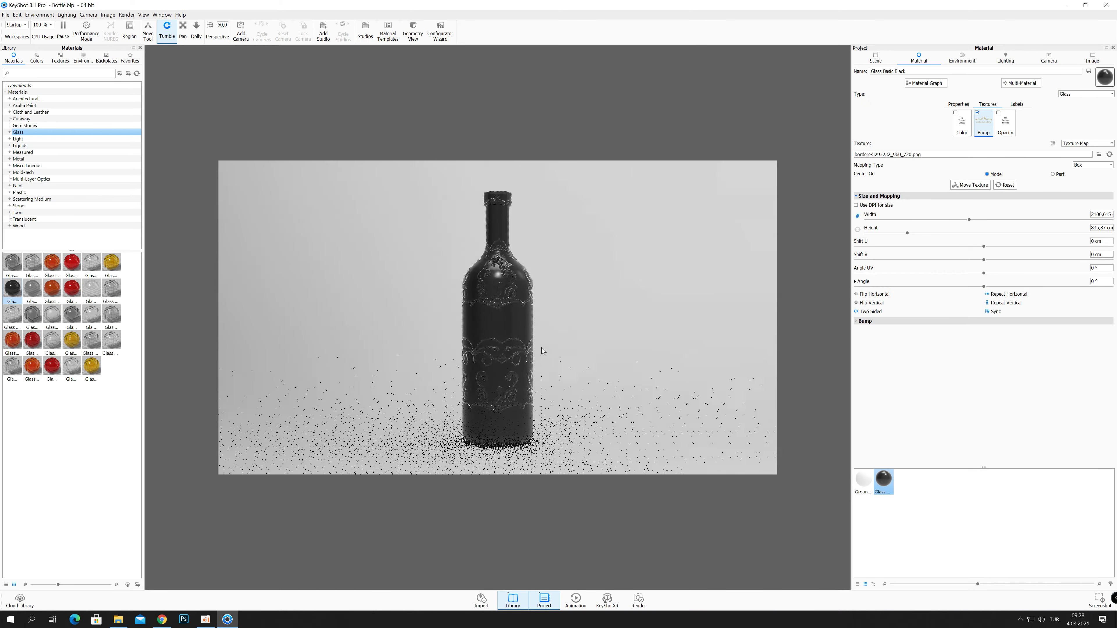
mouse_move(513, 351)
left_mouse_down()
mouse_move(588, 354)
mouse_move(575, 356)
left_mouse_up()
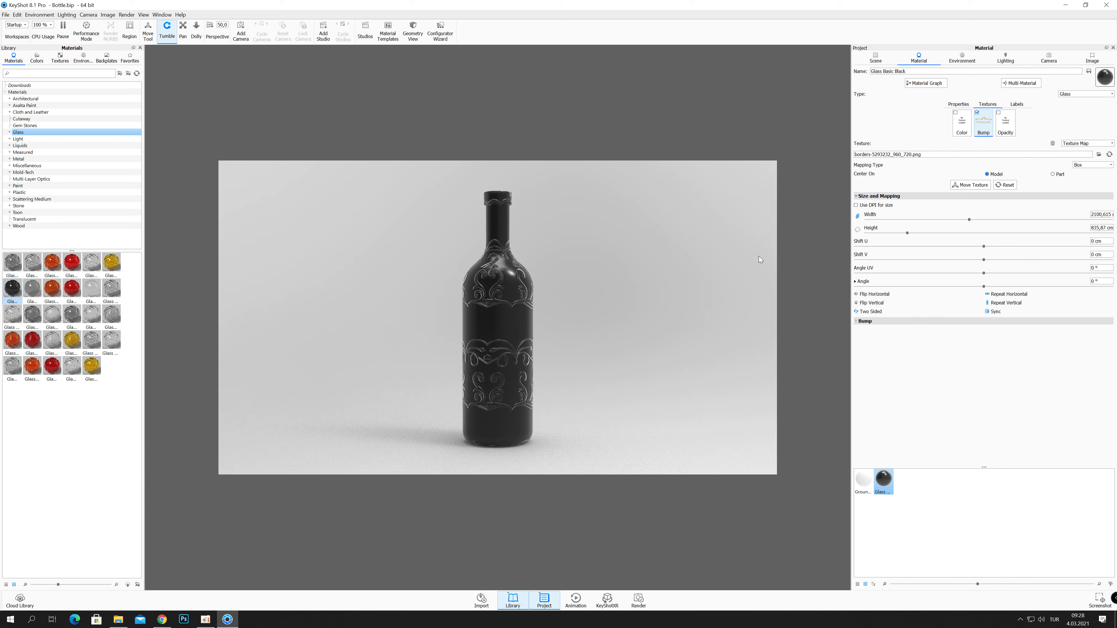
left_click(977, 113)
left_click(976, 114)
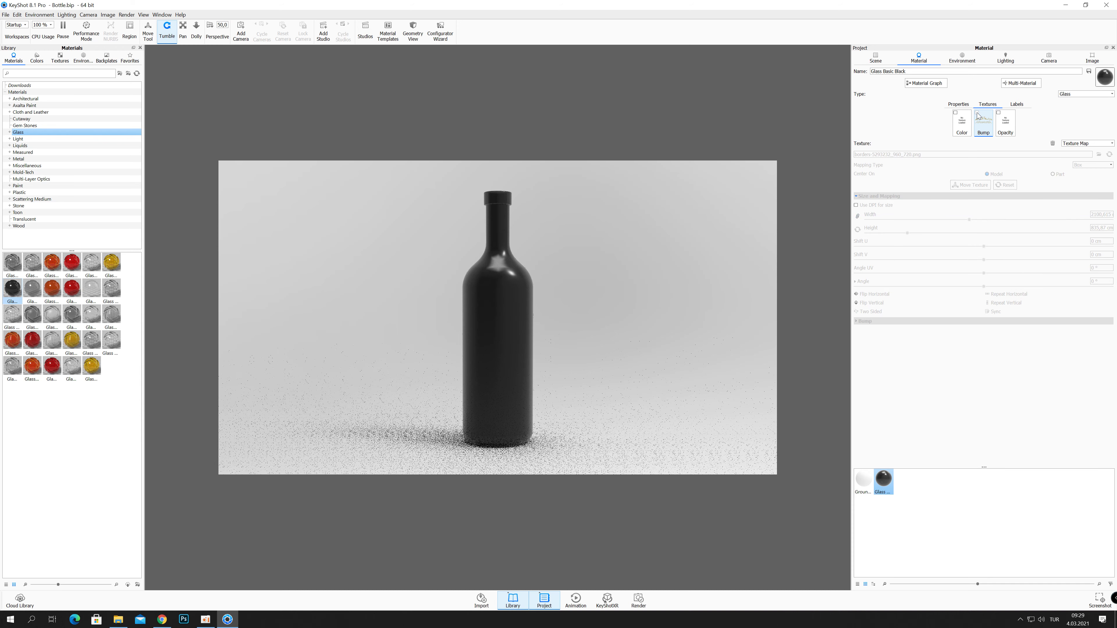
left_click(976, 113)
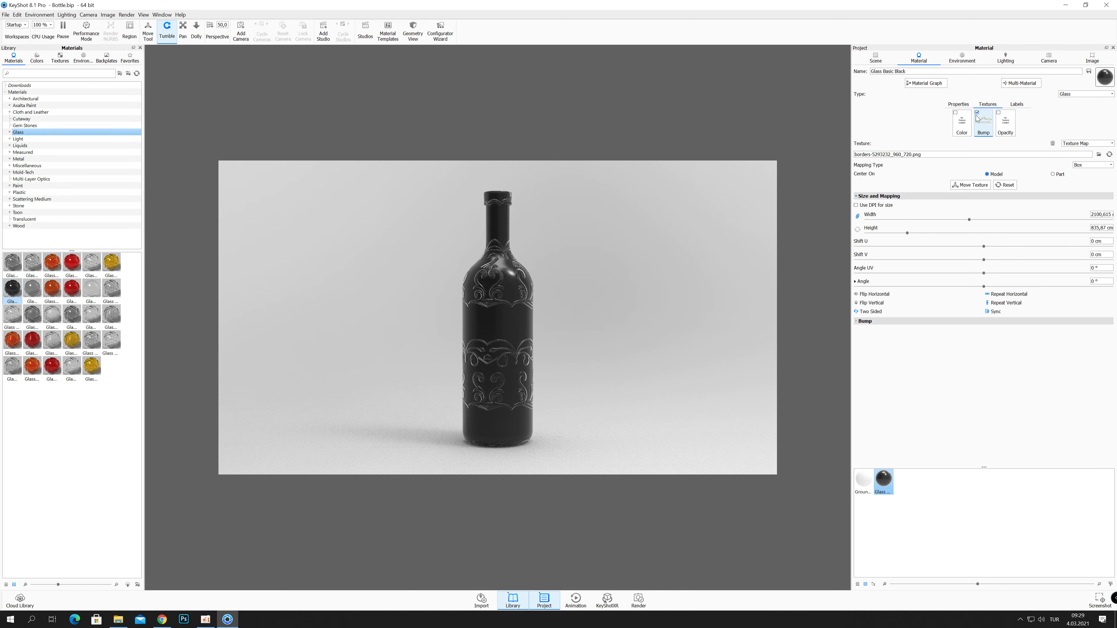
left_click_drag(500, 241, 506, 333)
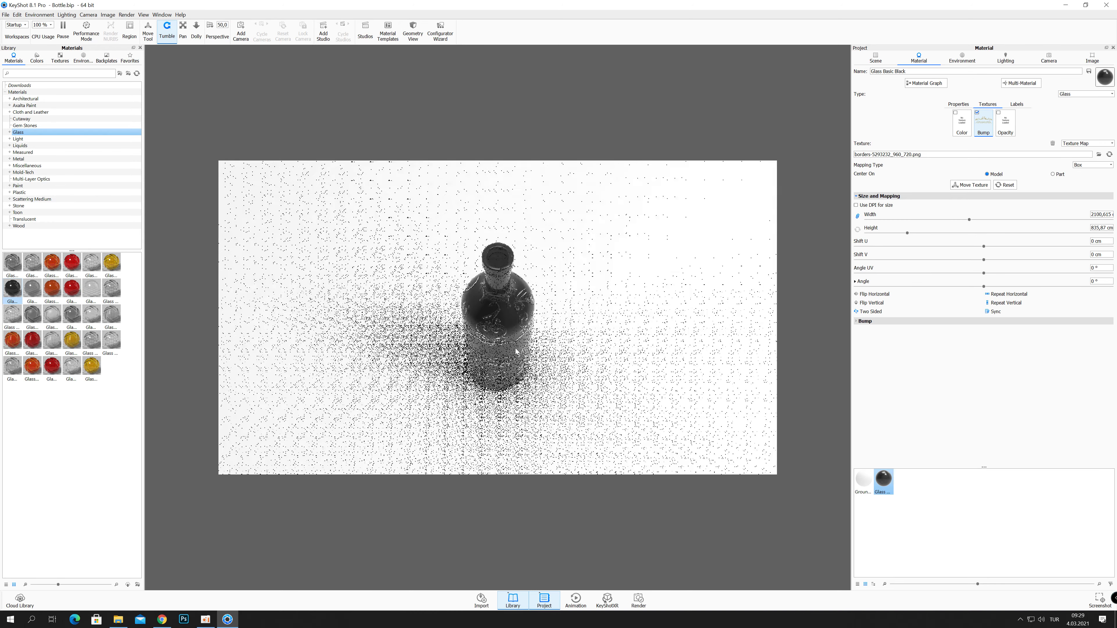
scroll(504, 335, "up", 2)
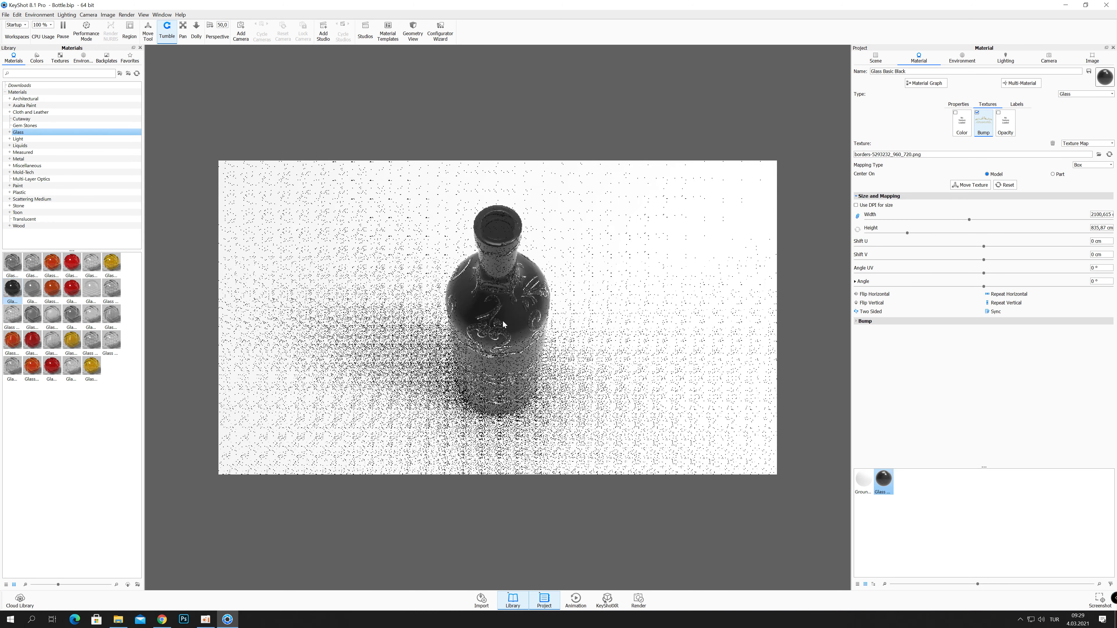
scroll(499, 338, "up", 3)
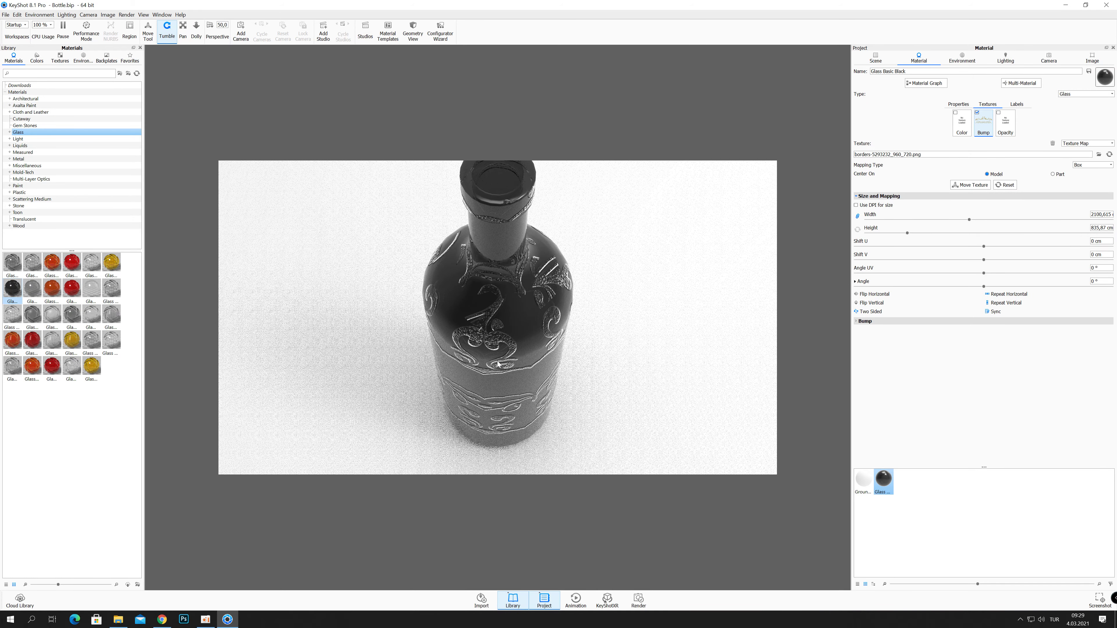
mouse_move(498, 364)
left_mouse_down()
mouse_move(500, 303)
mouse_move(541, 263)
left_mouse_up()
scroll(549, 277, "down", 3)
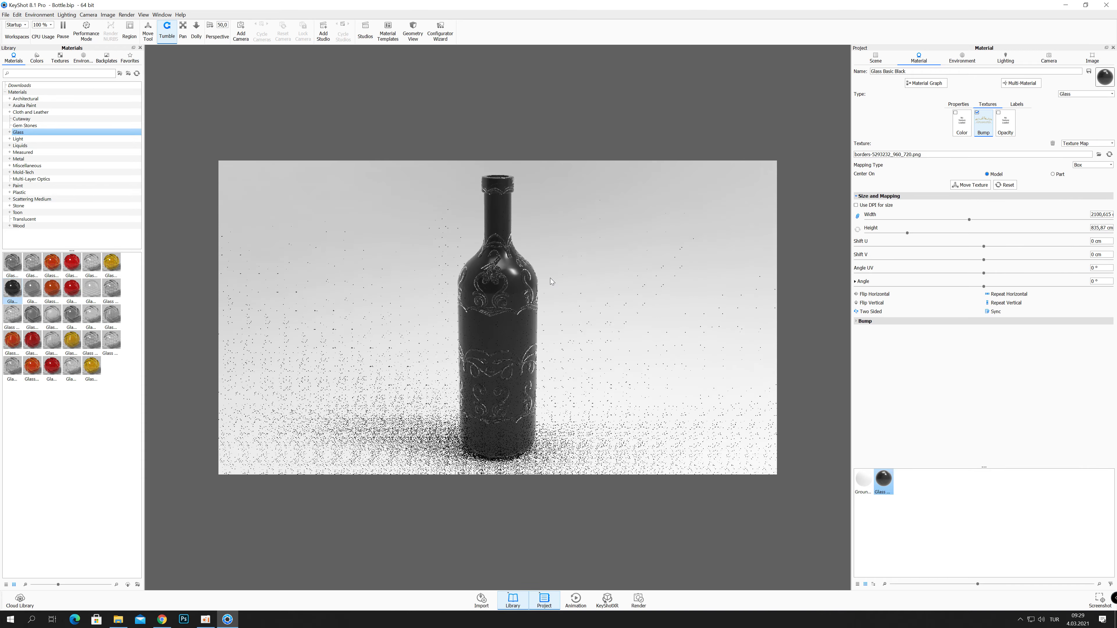
left_click_drag(545, 306, 545, 298)
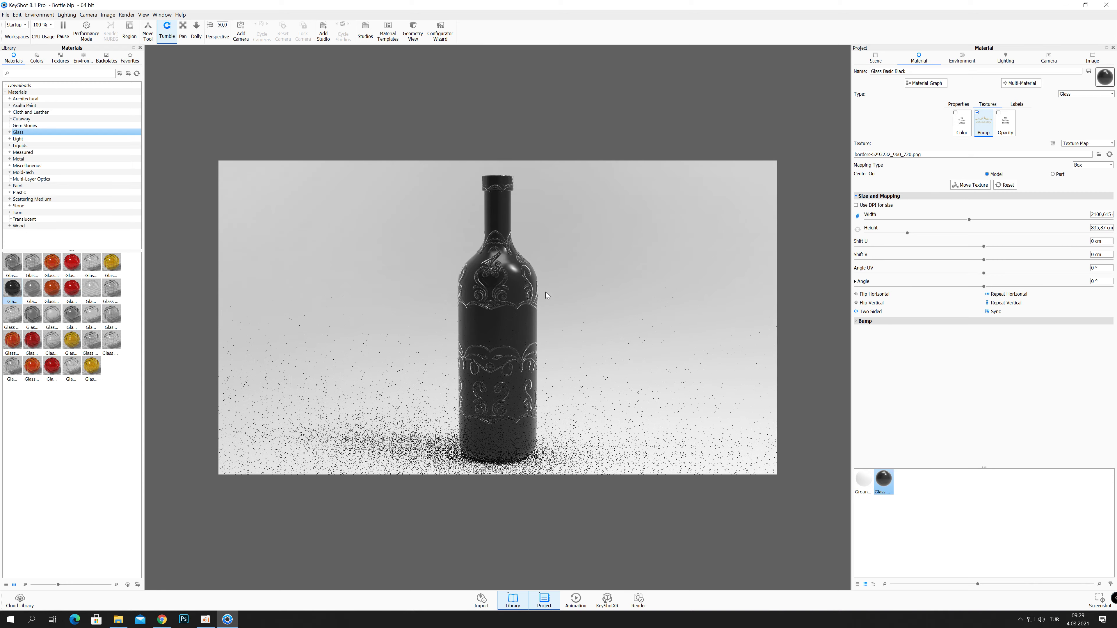
scroll(545, 293, "down", 1)
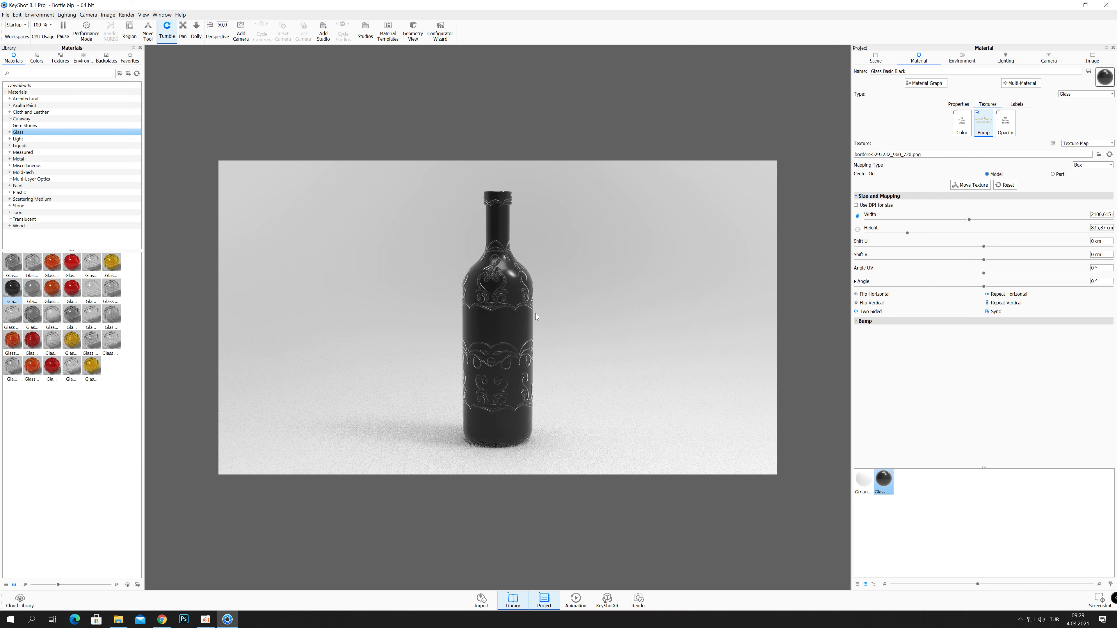
left_click_drag(535, 313, 535, 304)
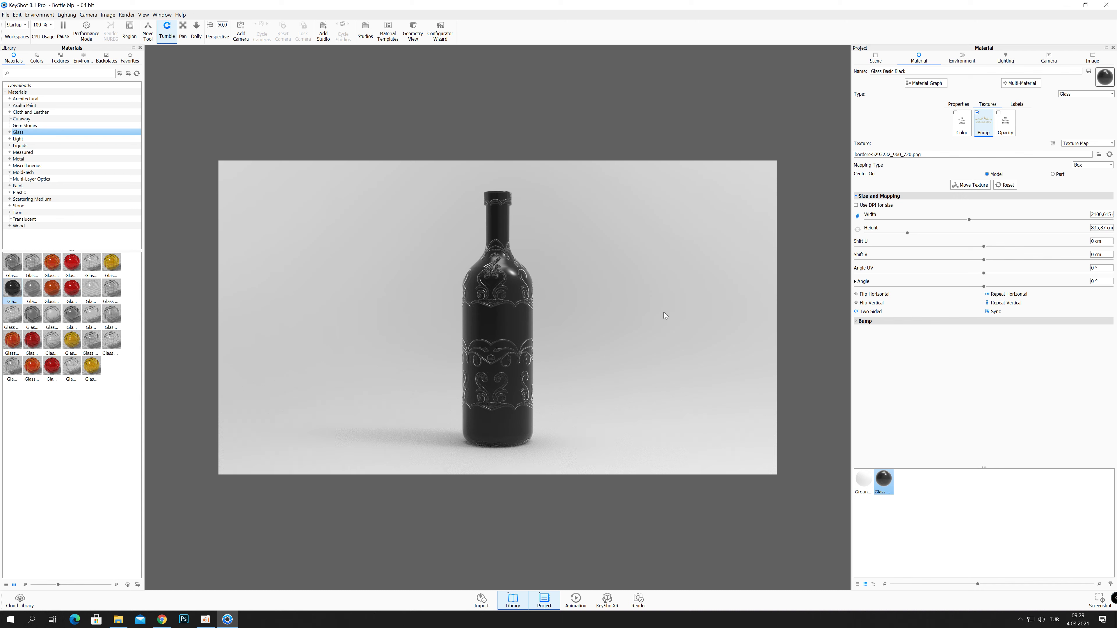
Turn off the bump texture, review material types, and show Glass Basic Black's properties.
left_click(977, 113)
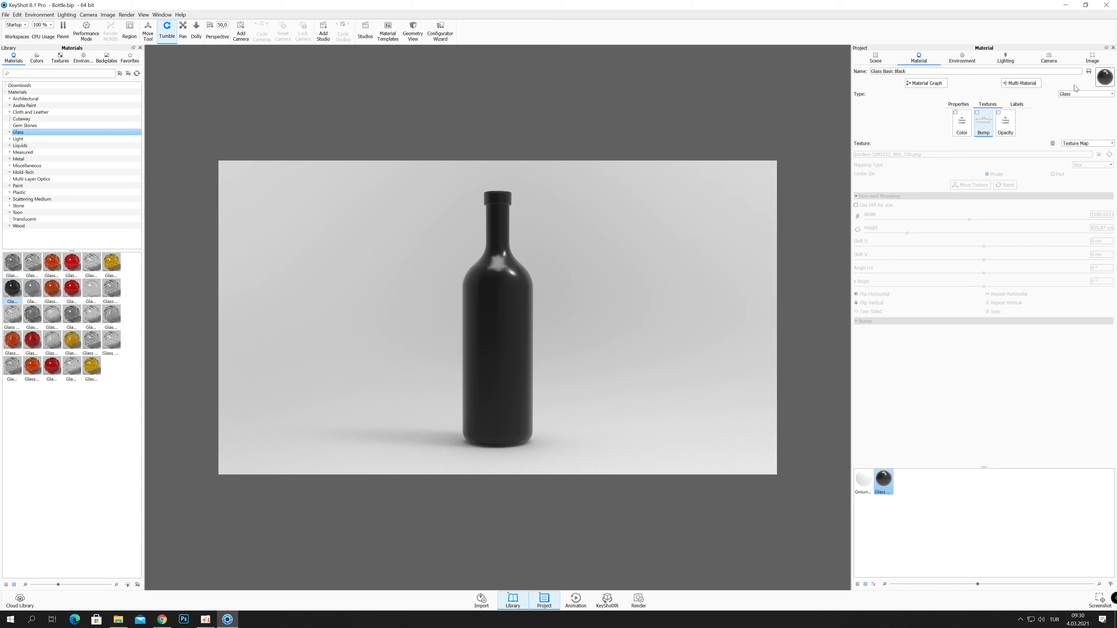
left_click(1075, 94)
left_click(959, 105)
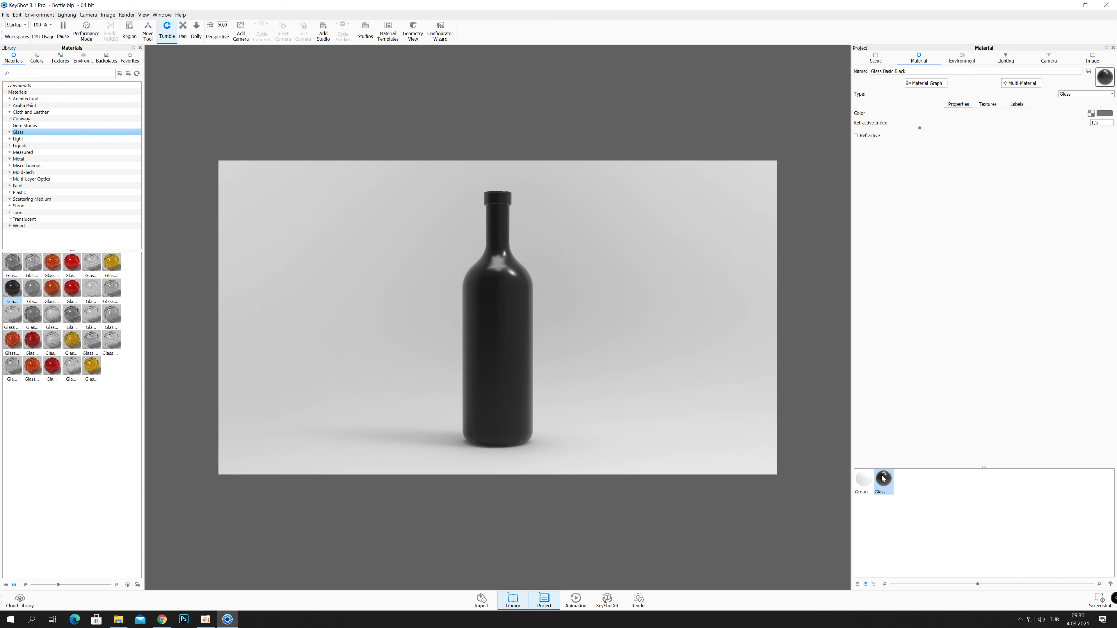
Preview a white glass colour, then set Glass Basic Black's colour back to pure black.
left_click(1105, 113)
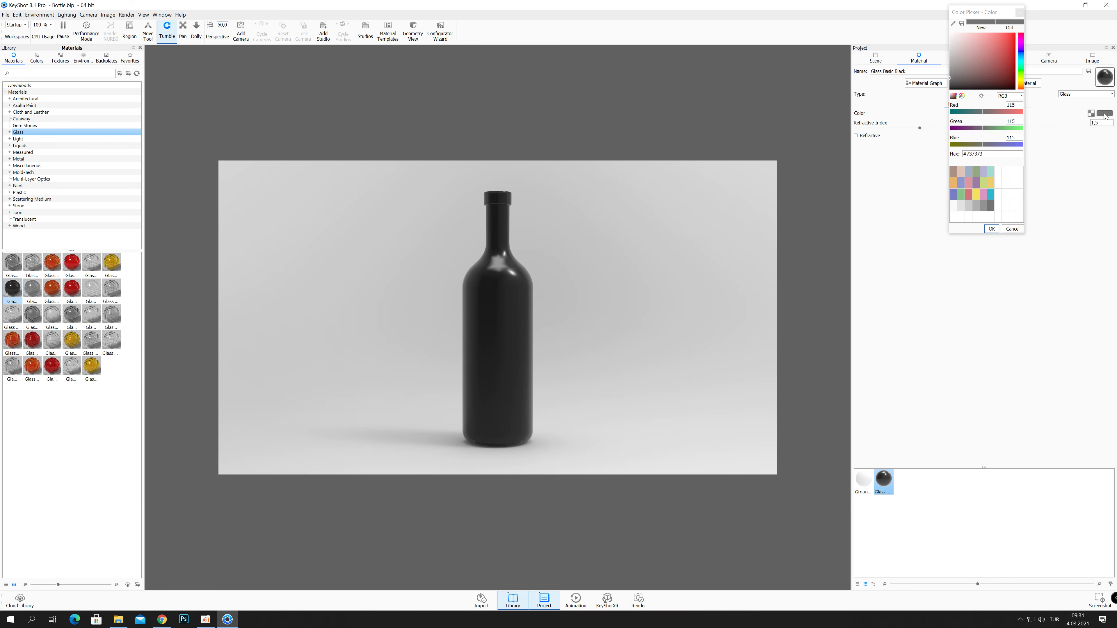
left_click(951, 44)
left_click_drag(951, 41, 943, 26)
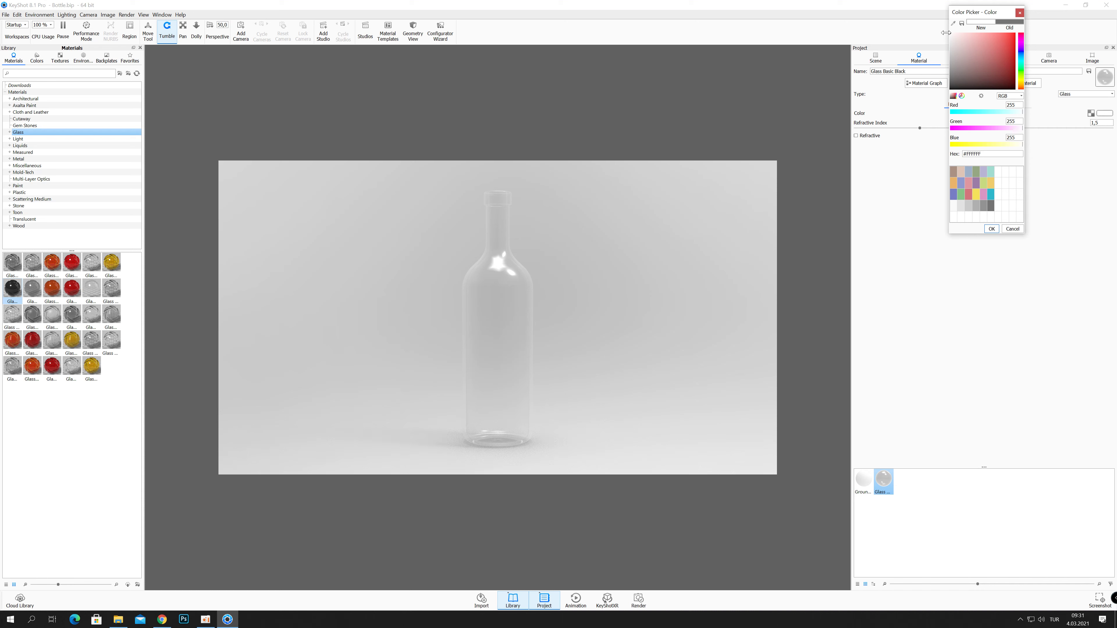
left_click_drag(986, 76, 1014, 88)
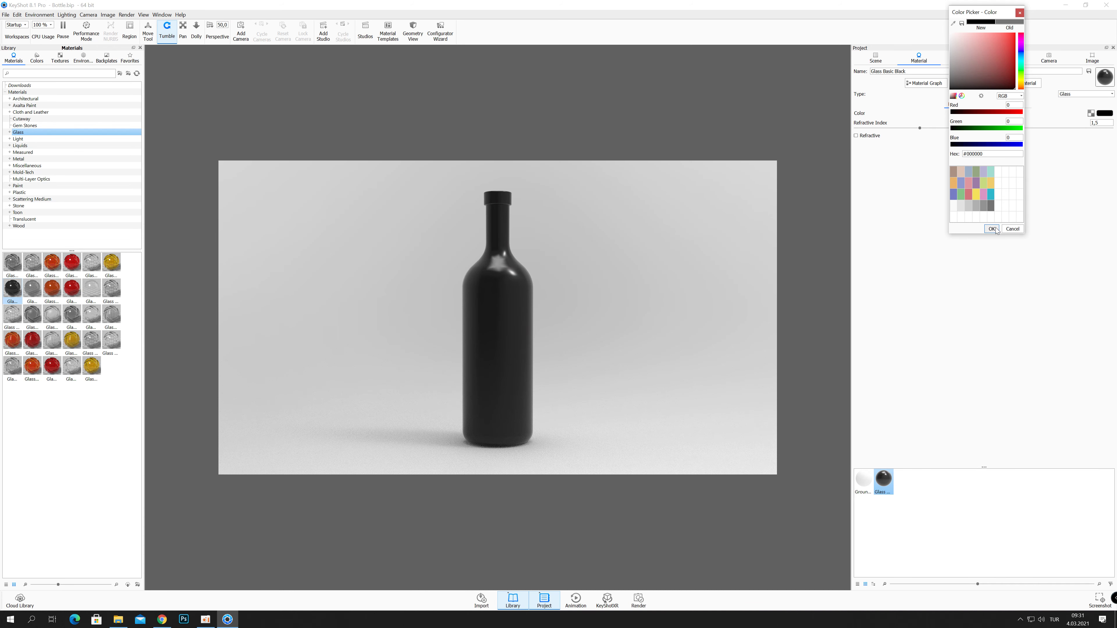
left_click(996, 228)
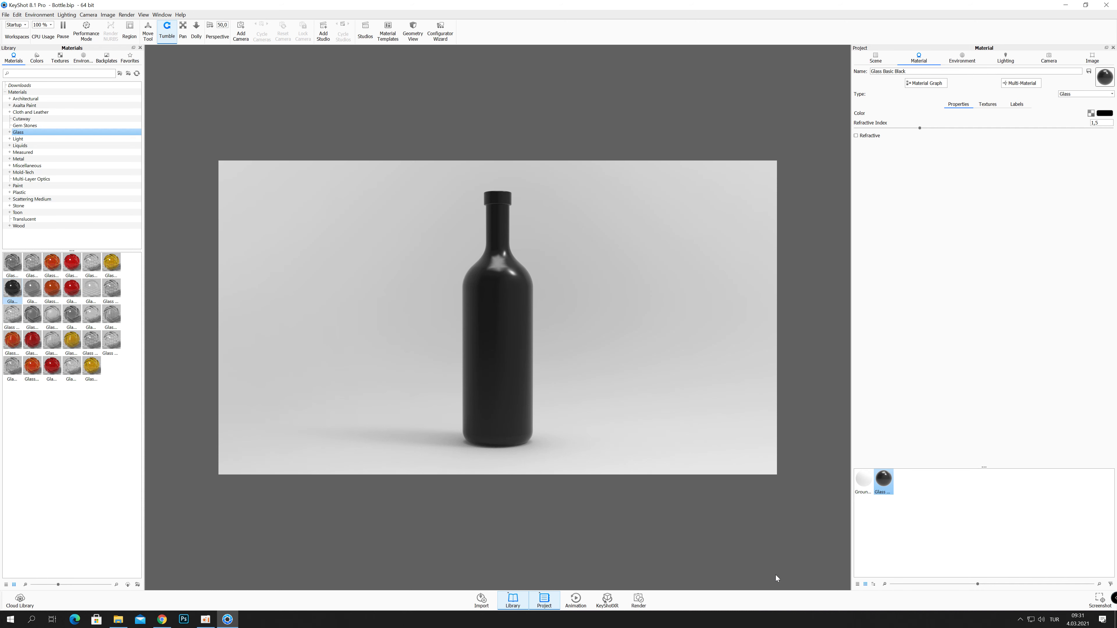
Open the render settings and enable region rendering on the Output page.
left_click(639, 601)
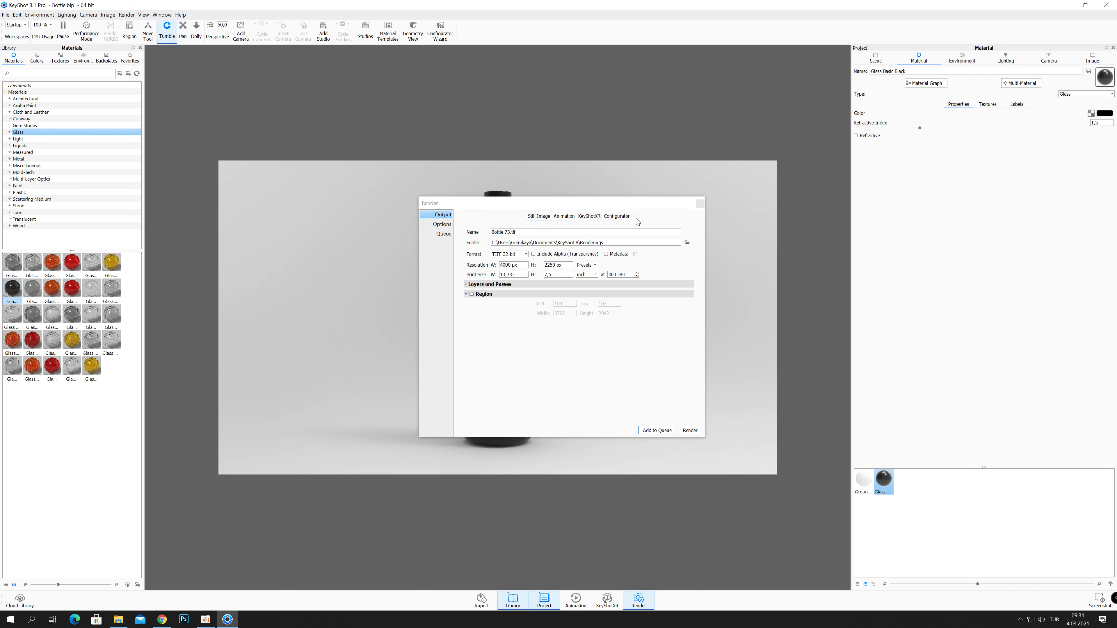
left_click_drag(566, 207, 779, 173)
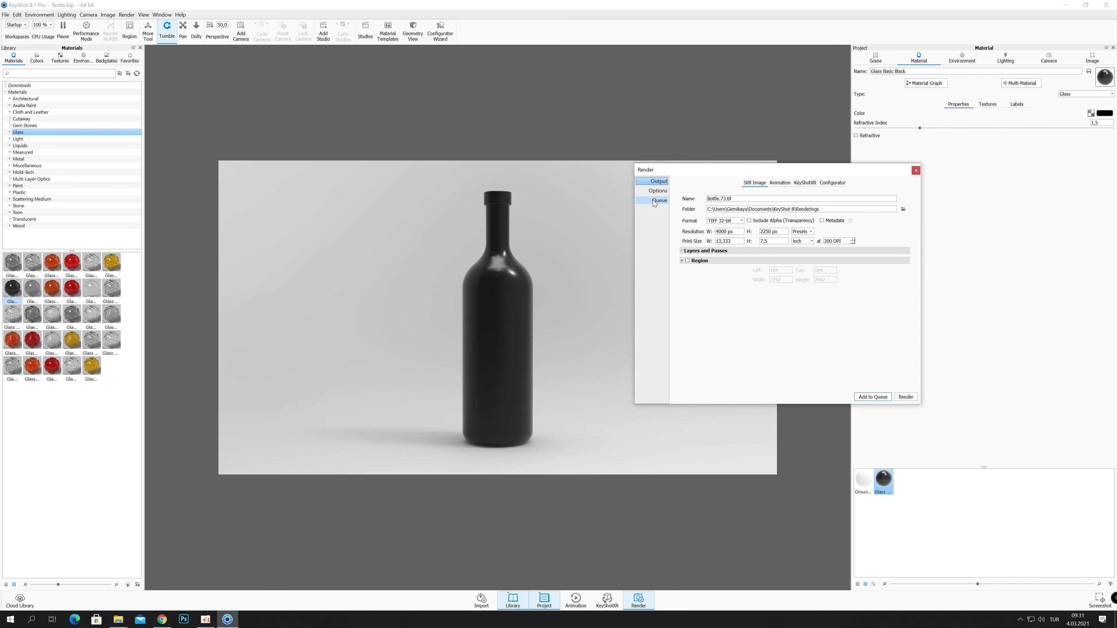
left_click(653, 200)
left_click(688, 260)
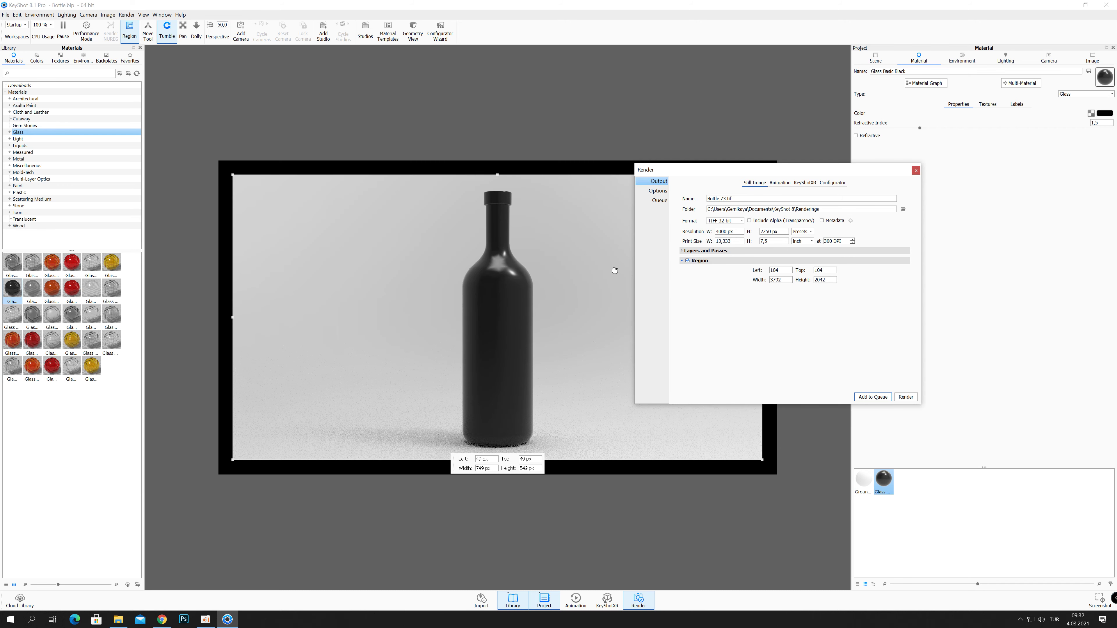
Shrink the render region to a 725 × 1954 px frame around the bottle.
left_click(232, 317)
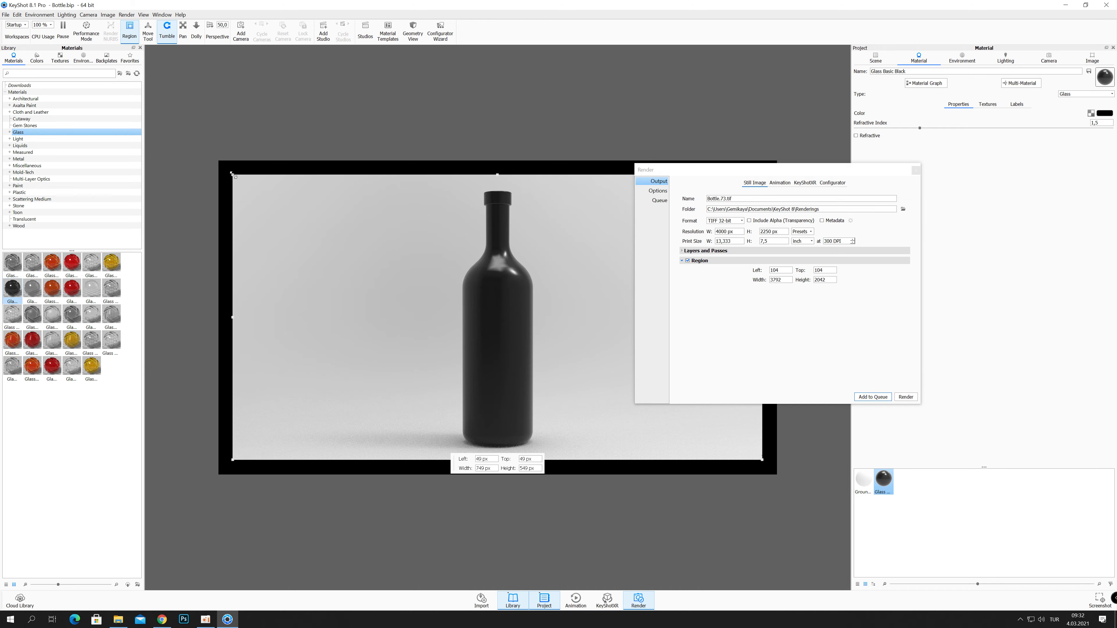
left_click_drag(232, 175, 446, 187)
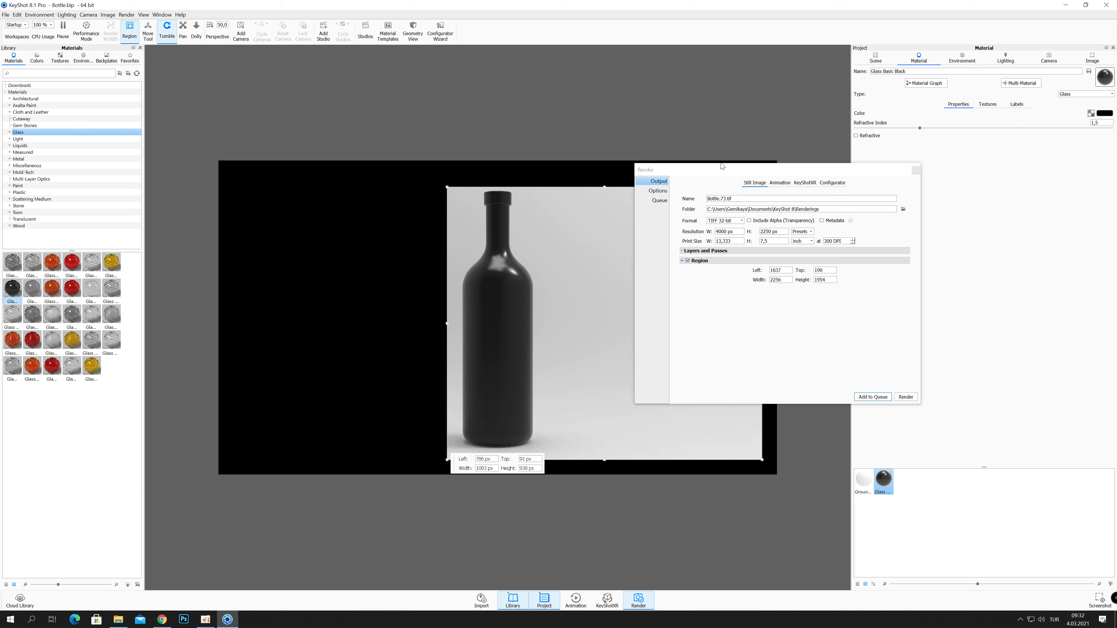
left_click_drag(721, 166, 932, 170)
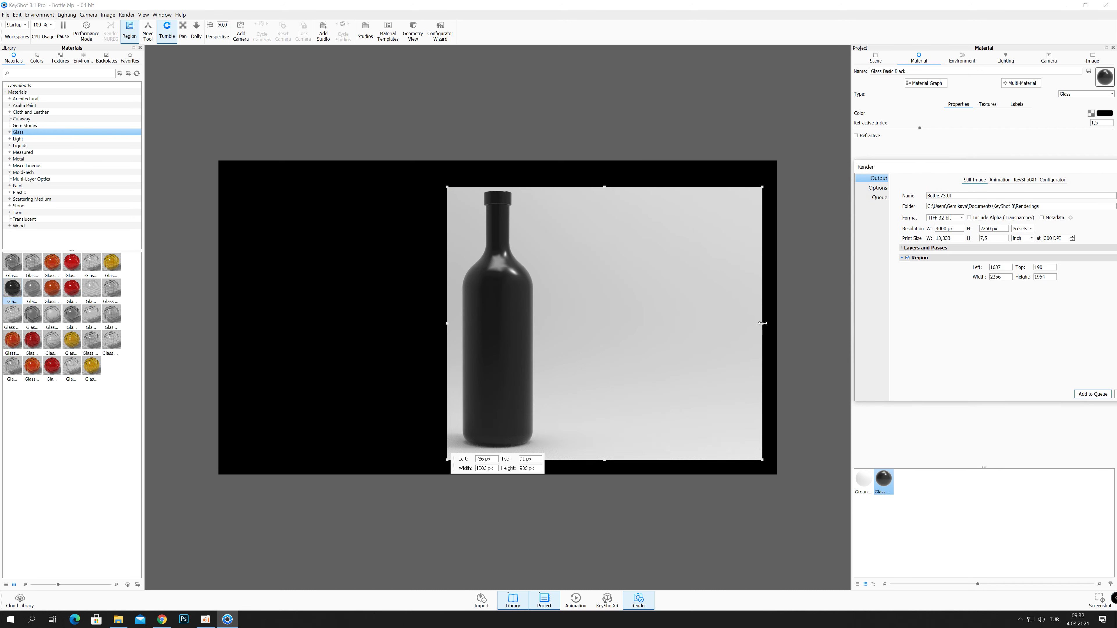
left_click_drag(762, 326, 547, 313)
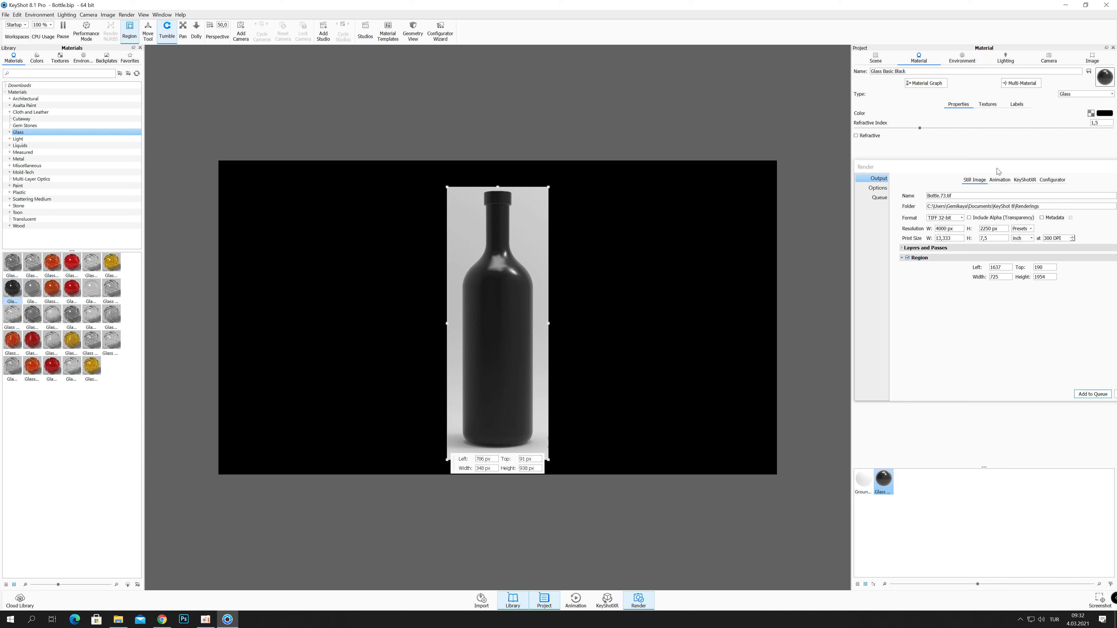
left_click_drag(997, 171, 834, 149)
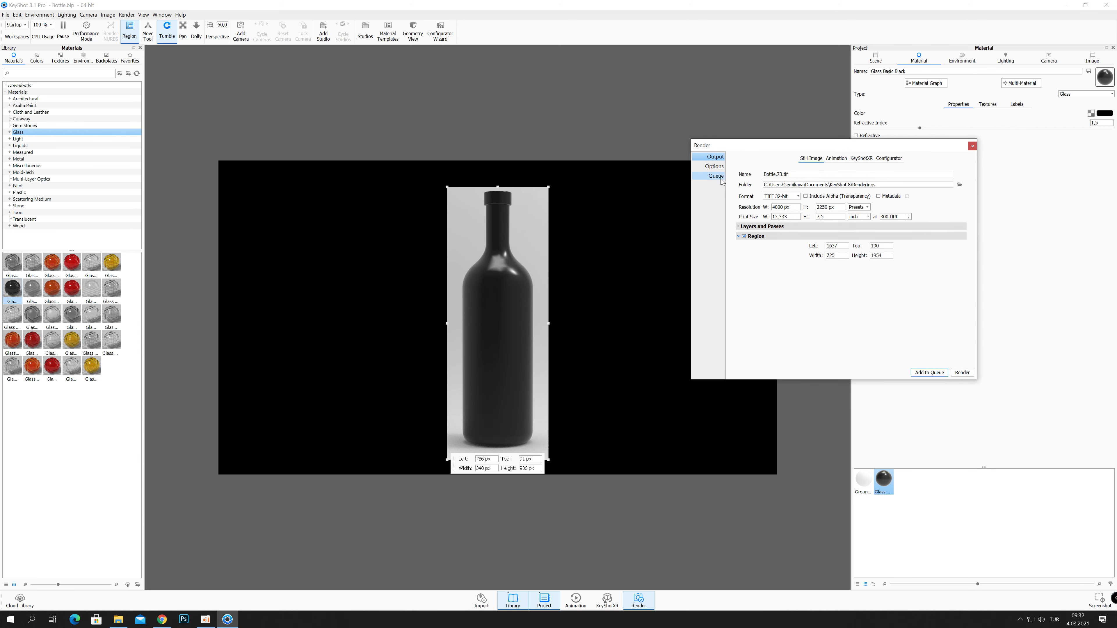
Set the render Anti Aliasing to 3 and bring up the render queue page.
left_click(714, 167)
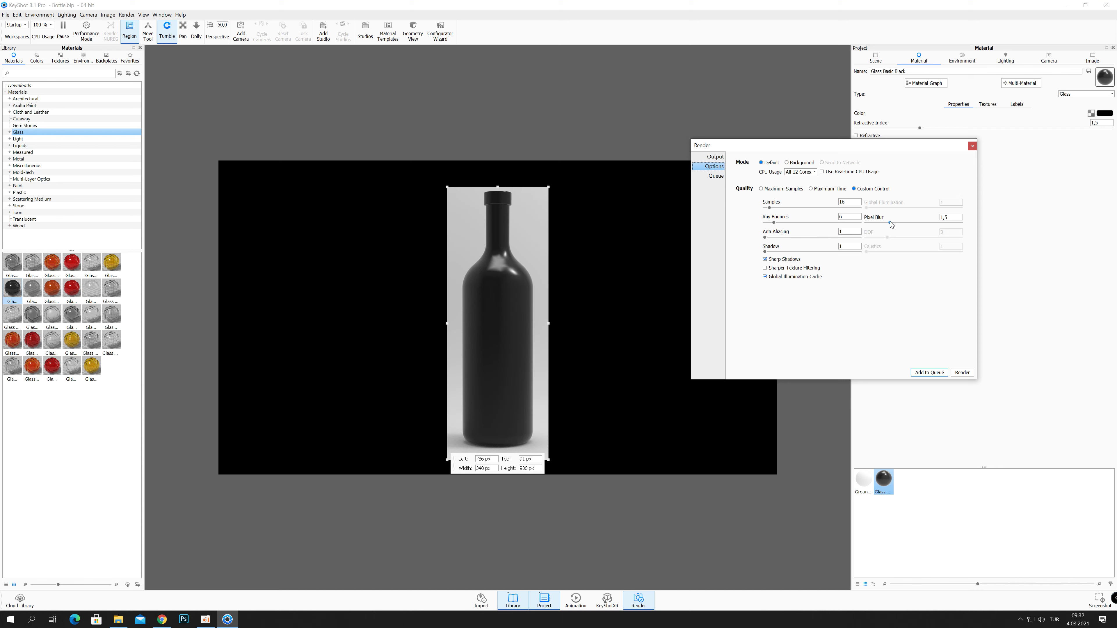
double_click(838, 217)
double_click(946, 217)
double_click(842, 232)
type("3")
key("Tab")
left_click(710, 178)
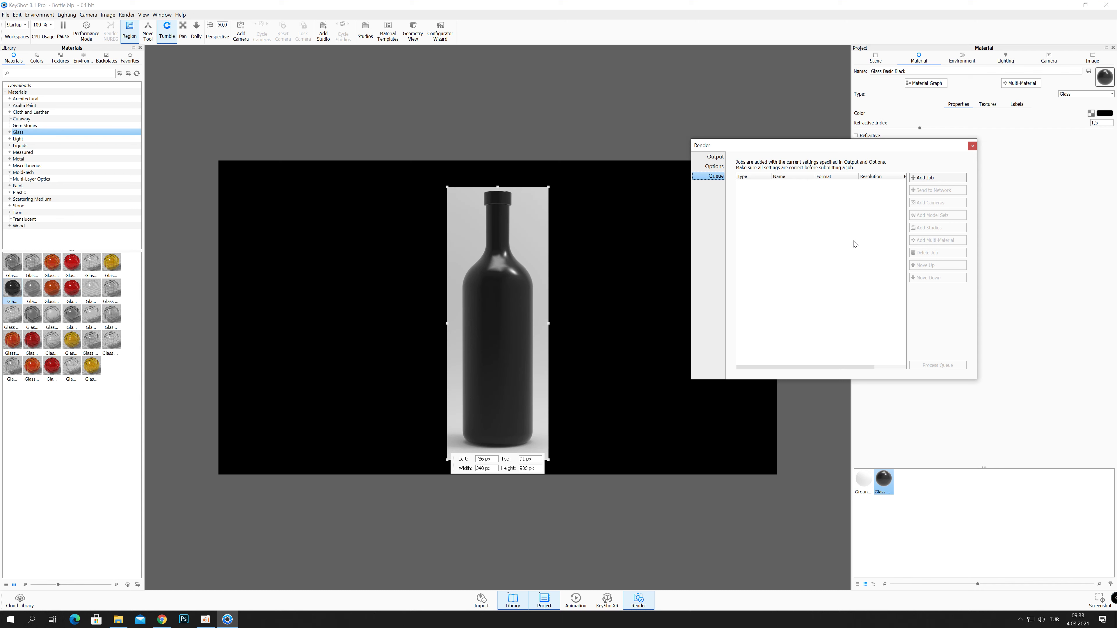
Add the black glass bottle as job Bottle.73 and move the Render window left.
key("Return")
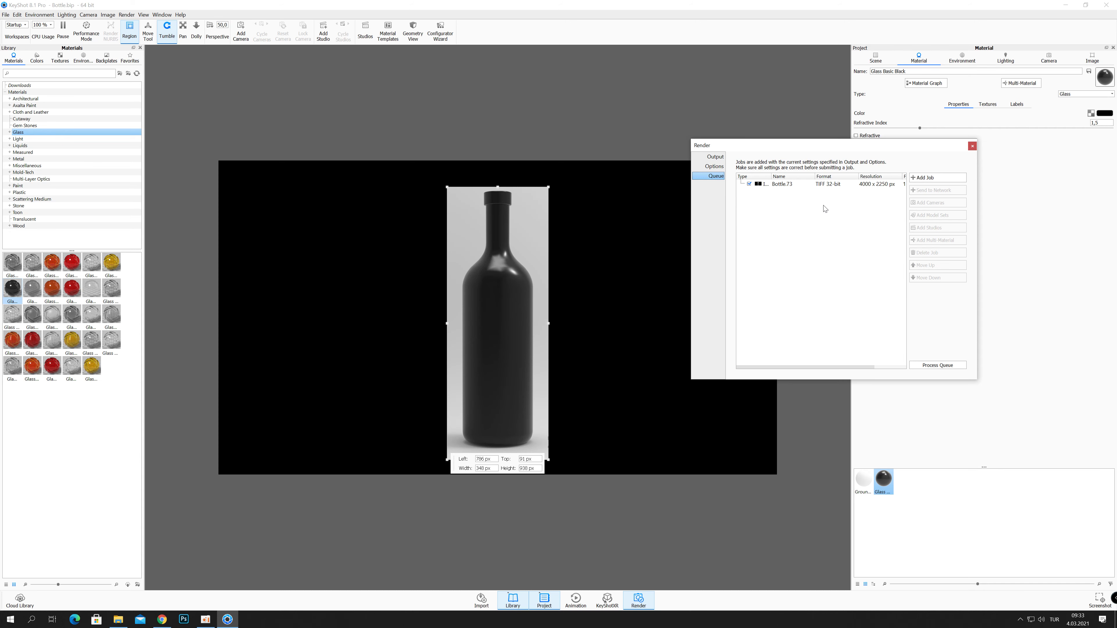
left_click_drag(833, 144, 194, 158)
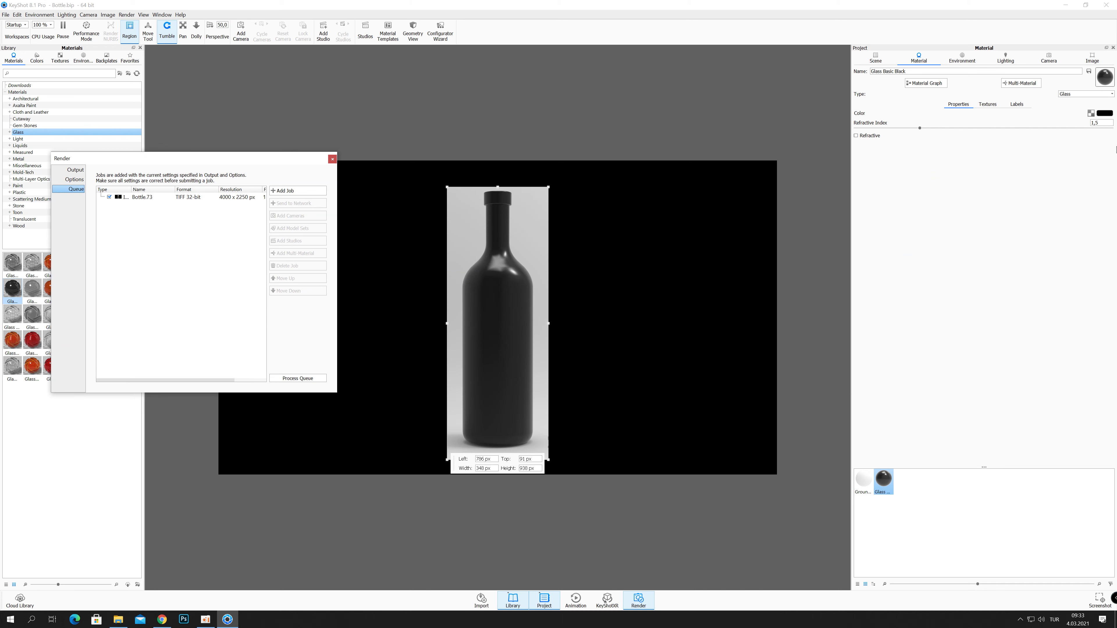
Lighten the bottle's glass colour to near-white.
left_click(1105, 113)
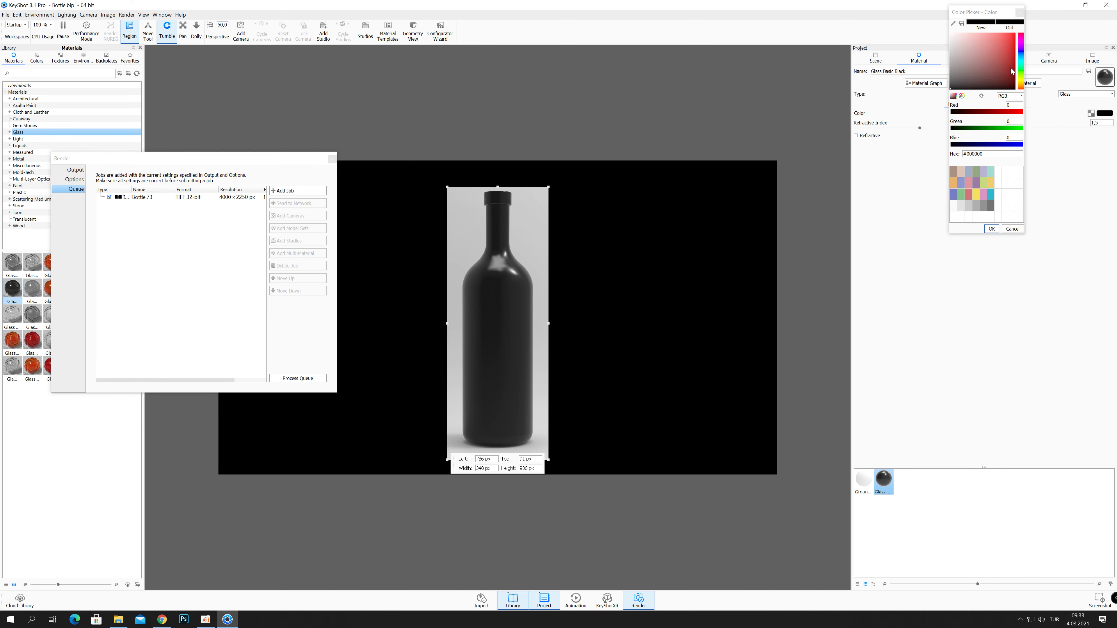
left_click(949, 42)
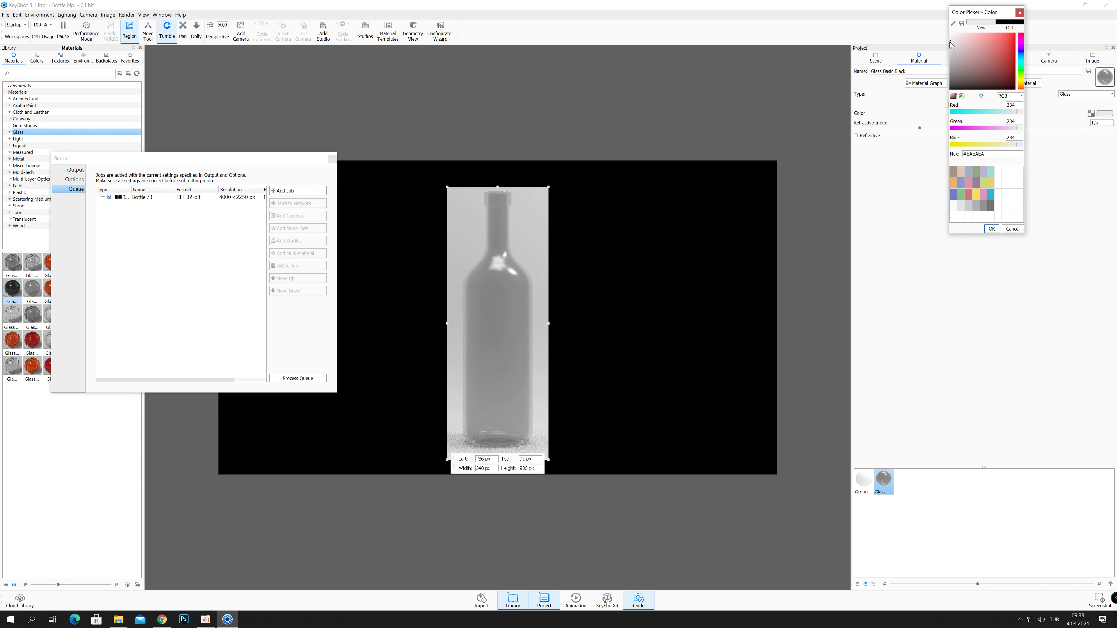
left_click(949, 41)
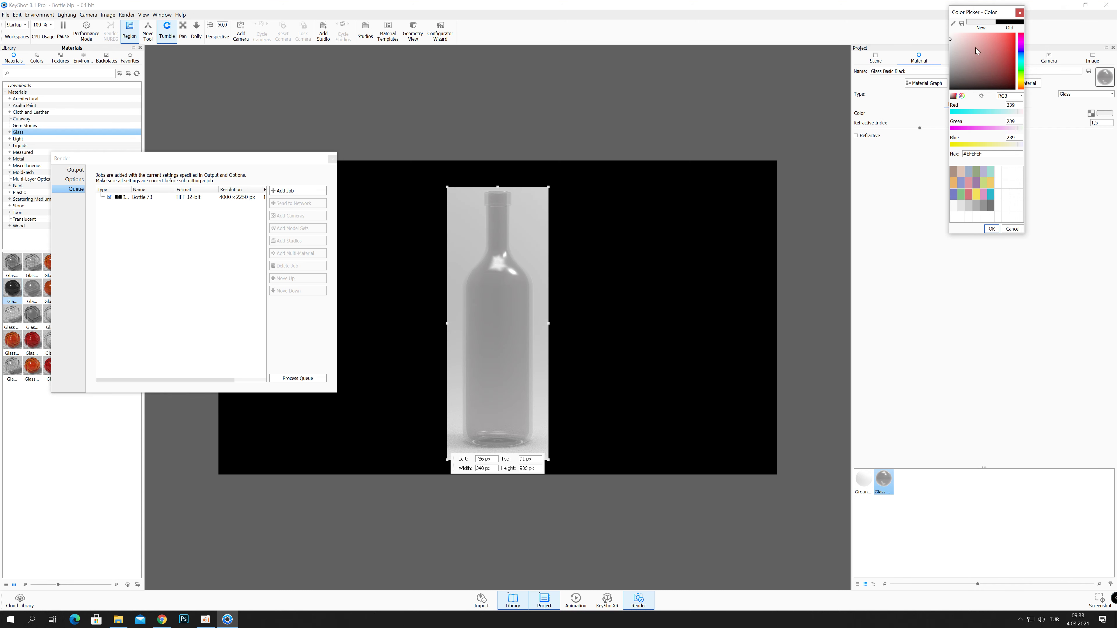
left_click(950, 35)
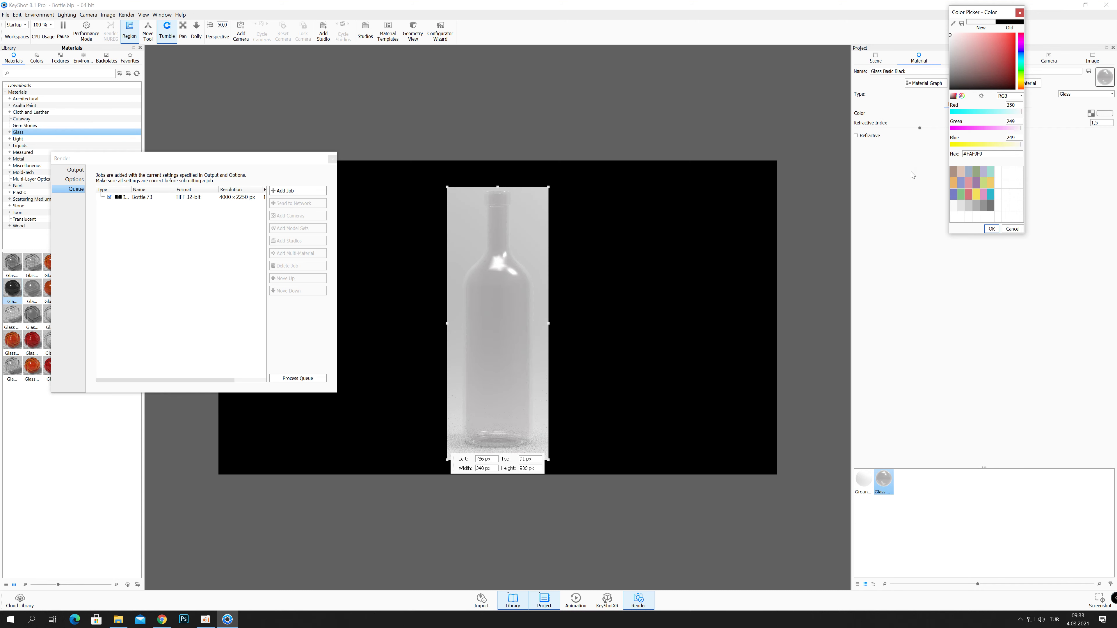
left_click(991, 228)
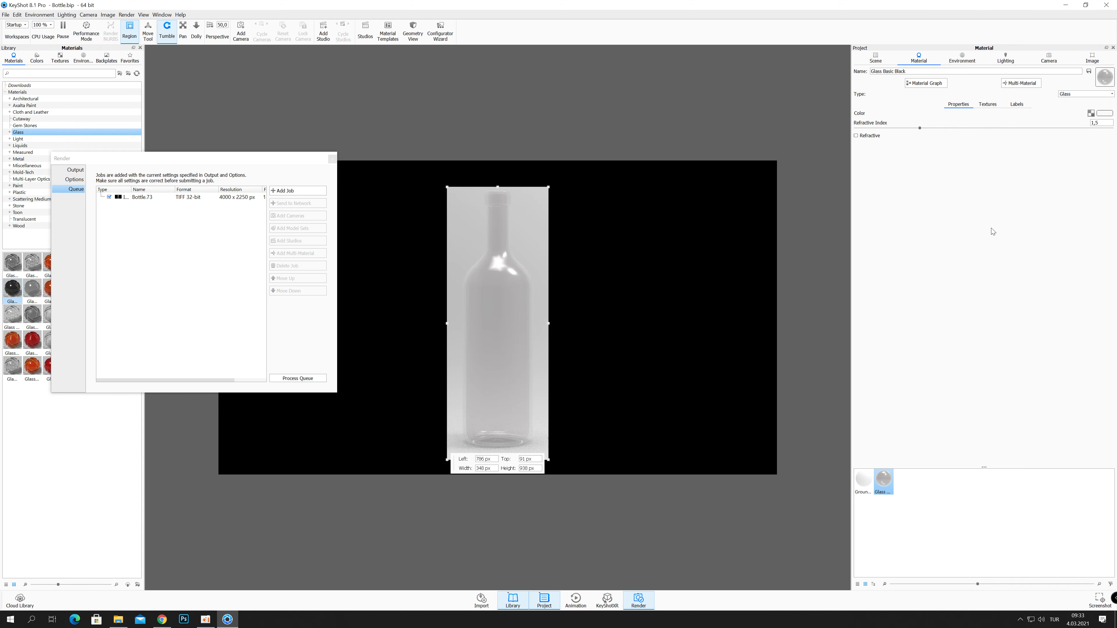
Make the glass refractive with index 1.532 and queue it as Bottle.74.
left_click(855, 136)
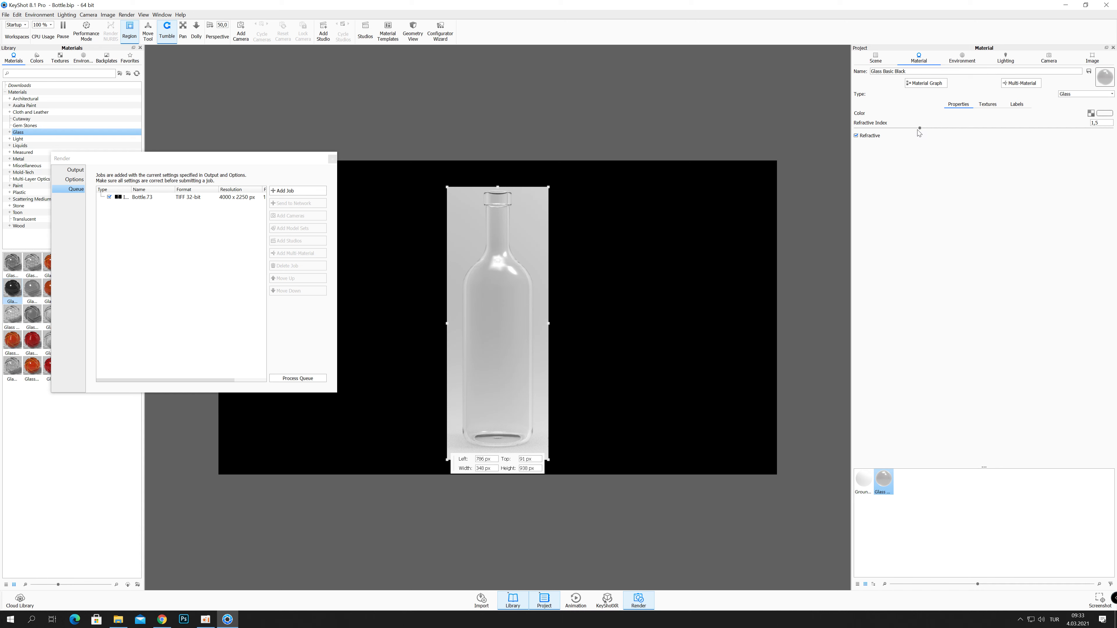
left_click_drag(919, 129, 922, 129)
left_click(283, 192)
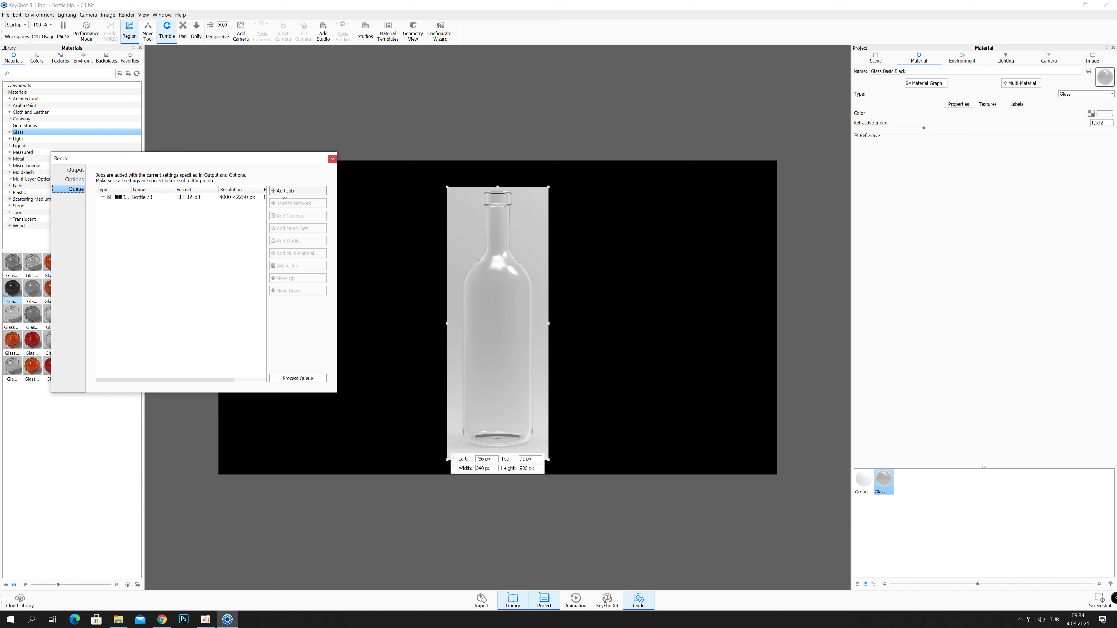
left_click(284, 192)
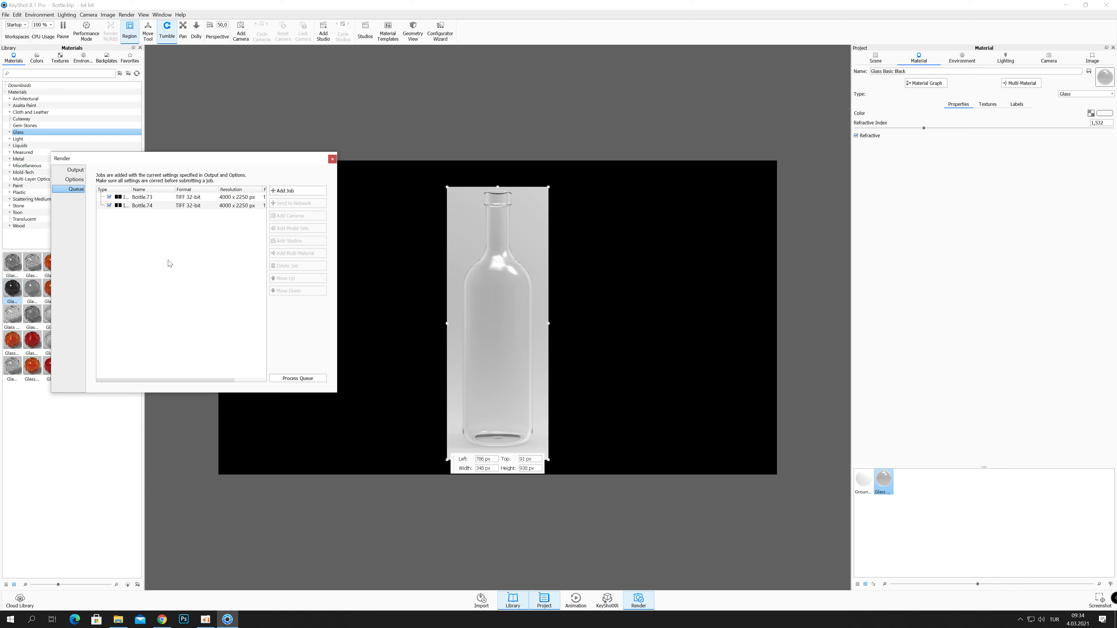
Switch the bottle's material type to Plastic and queue it as job Bottle.75.
left_click(1092, 97)
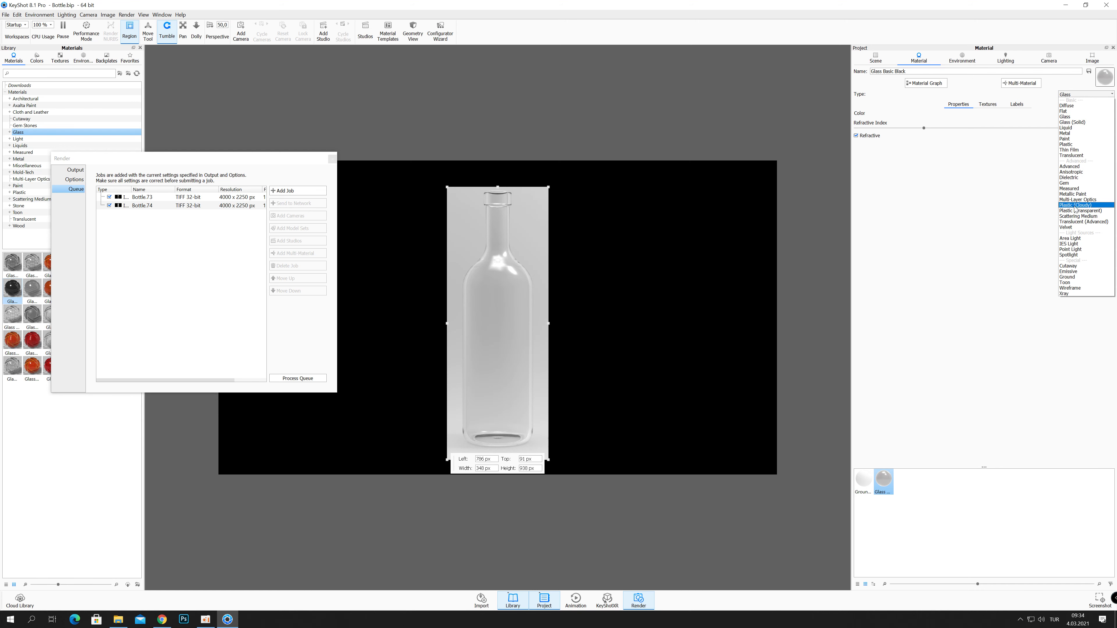
left_click(1073, 145)
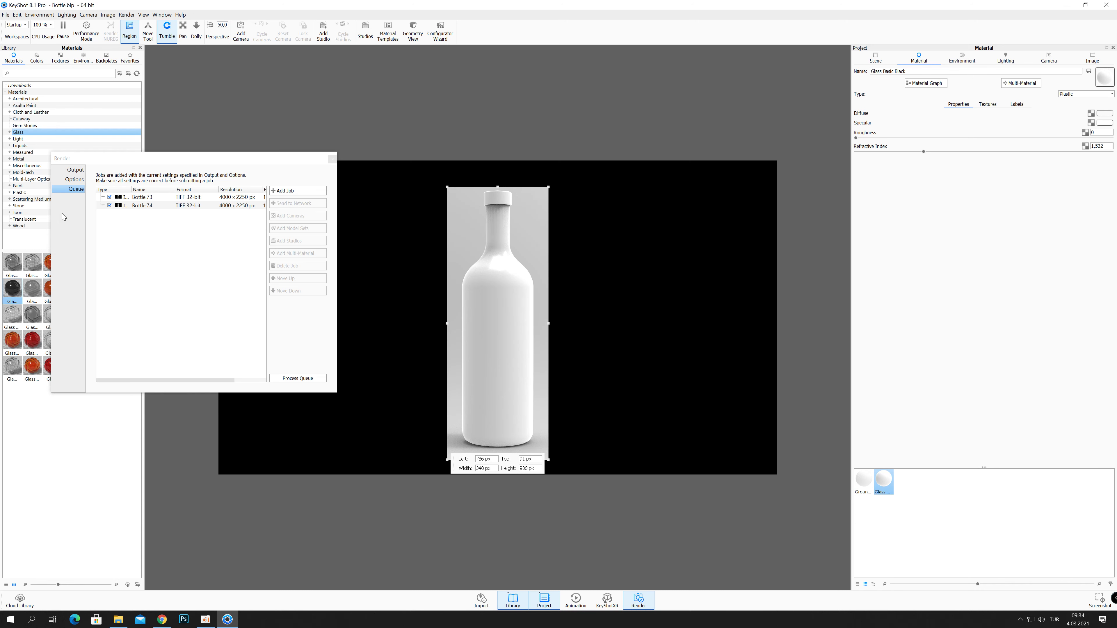
left_click(296, 191)
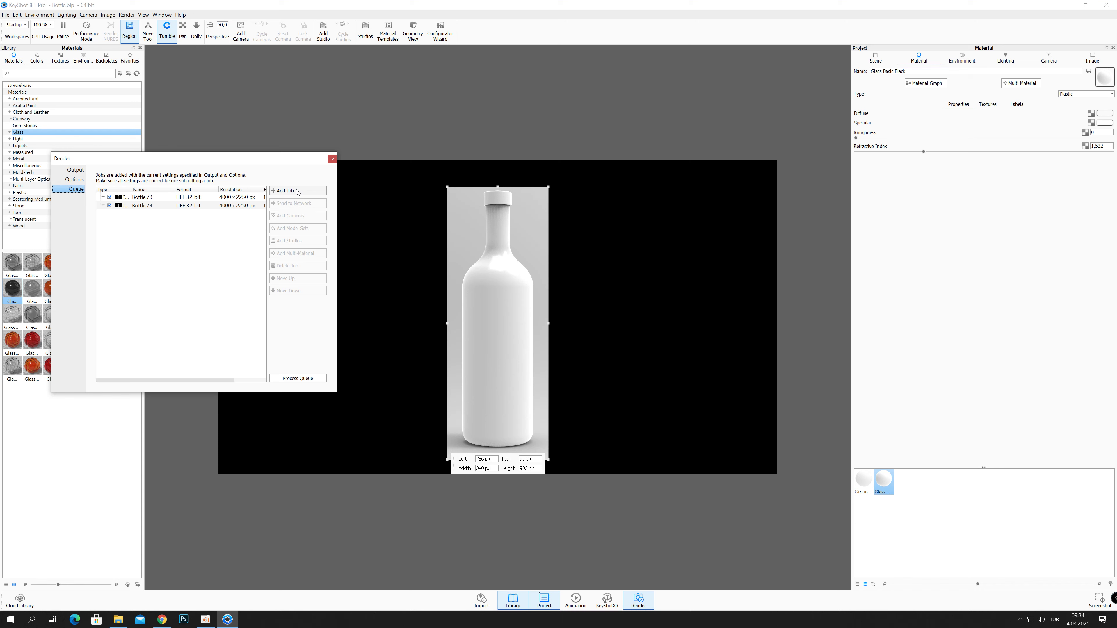
left_click(297, 192)
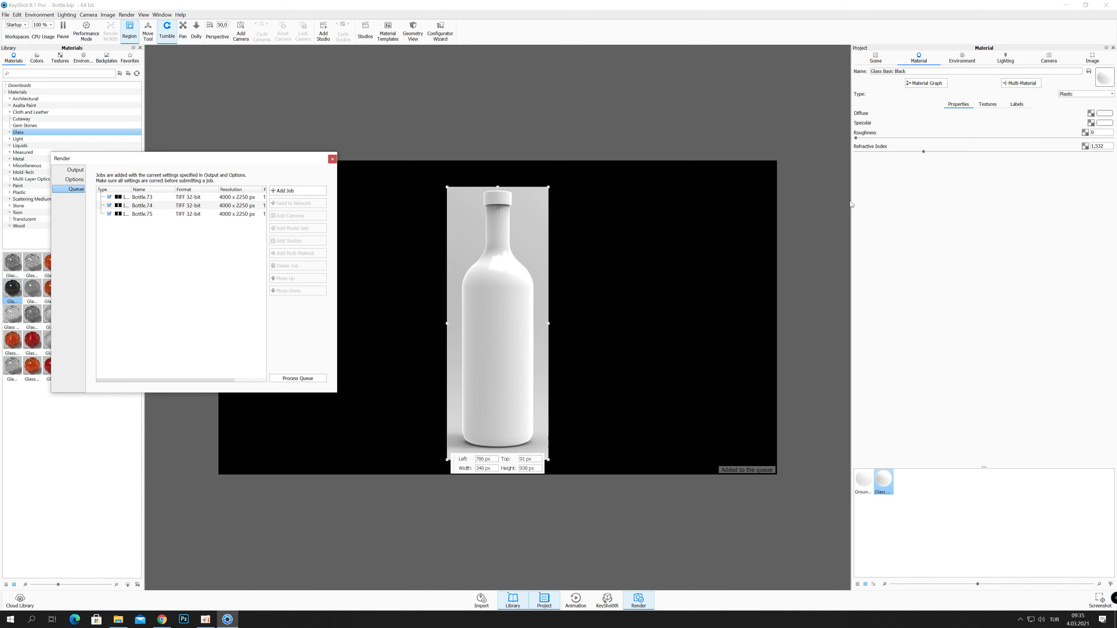
Set the plastic diffuse colour to black (#000000) and queue it as job Bottle.76.
left_click(1104, 113)
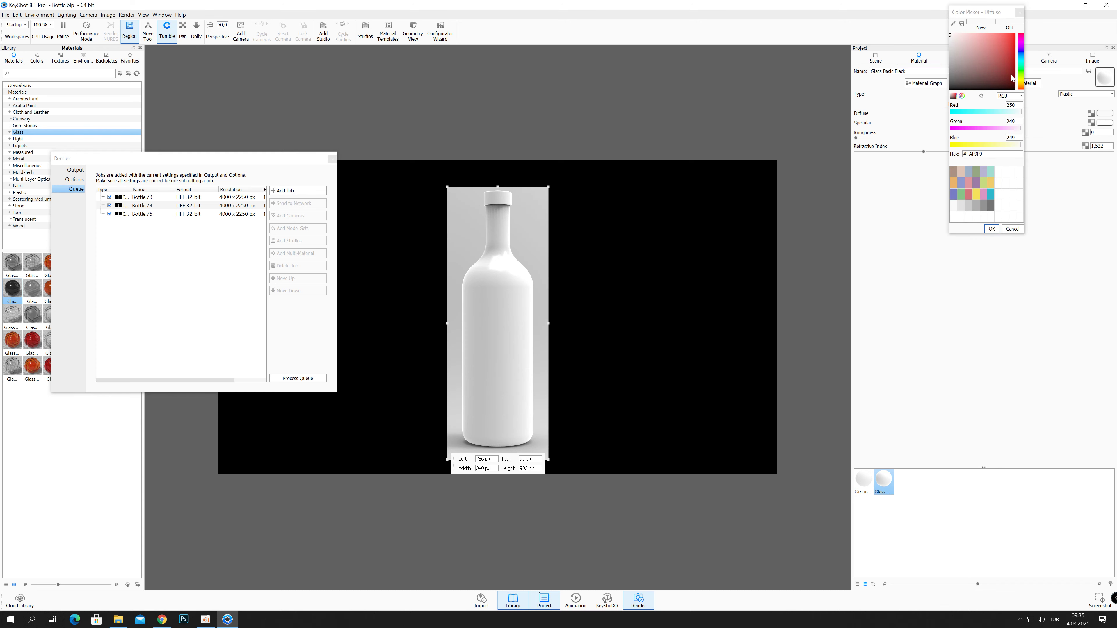
mouse_move(1011, 78)
left_mouse_down()
mouse_move(1011, 89)
mouse_move(940, 93)
left_mouse_up()
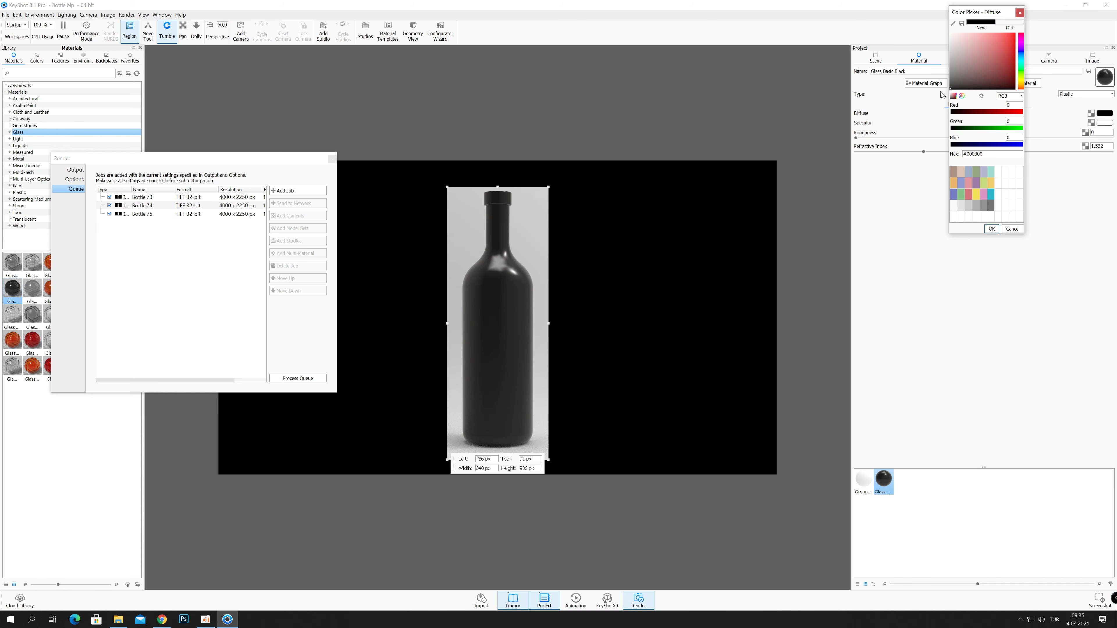
left_click(991, 229)
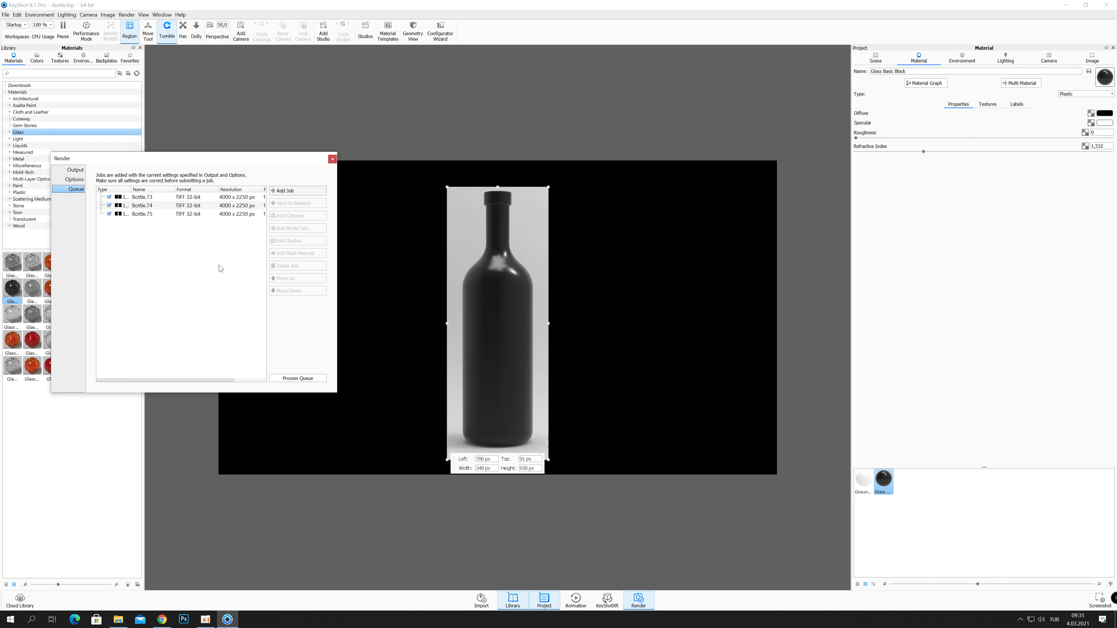
key("Return")
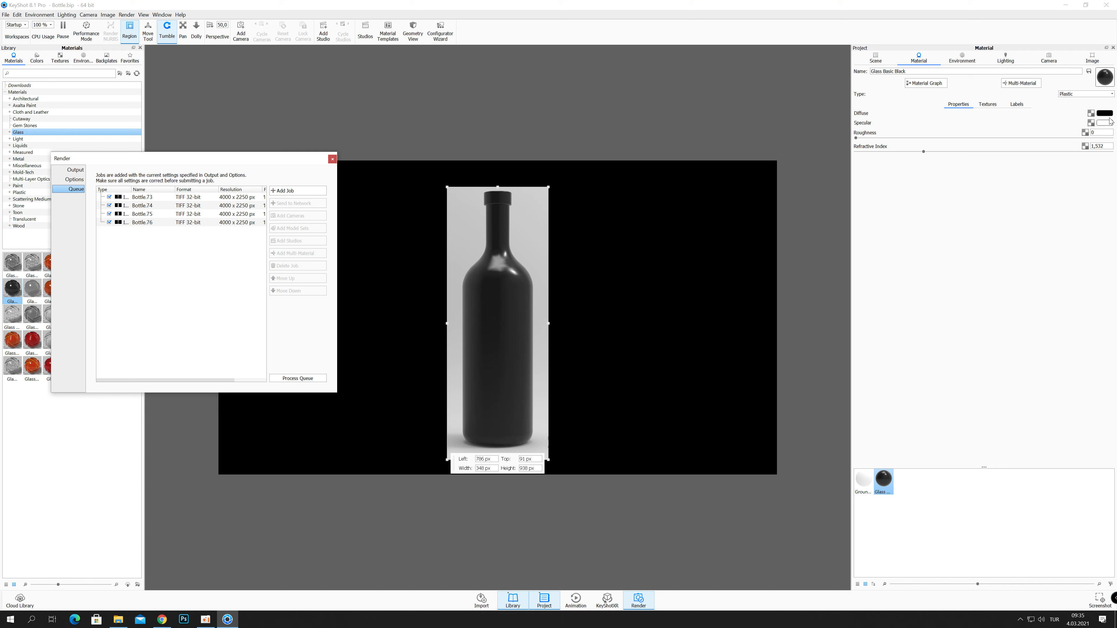
left_click(1110, 95)
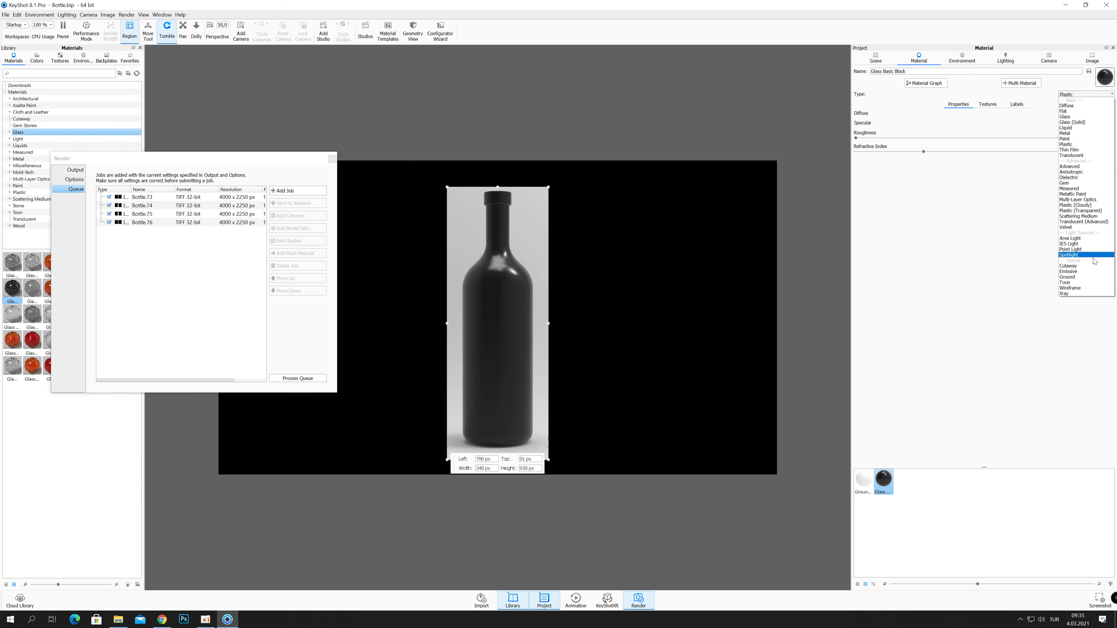
Make the bottle material Toon with colour #FF0000 and contour colour #FF0000.
left_click(1068, 283)
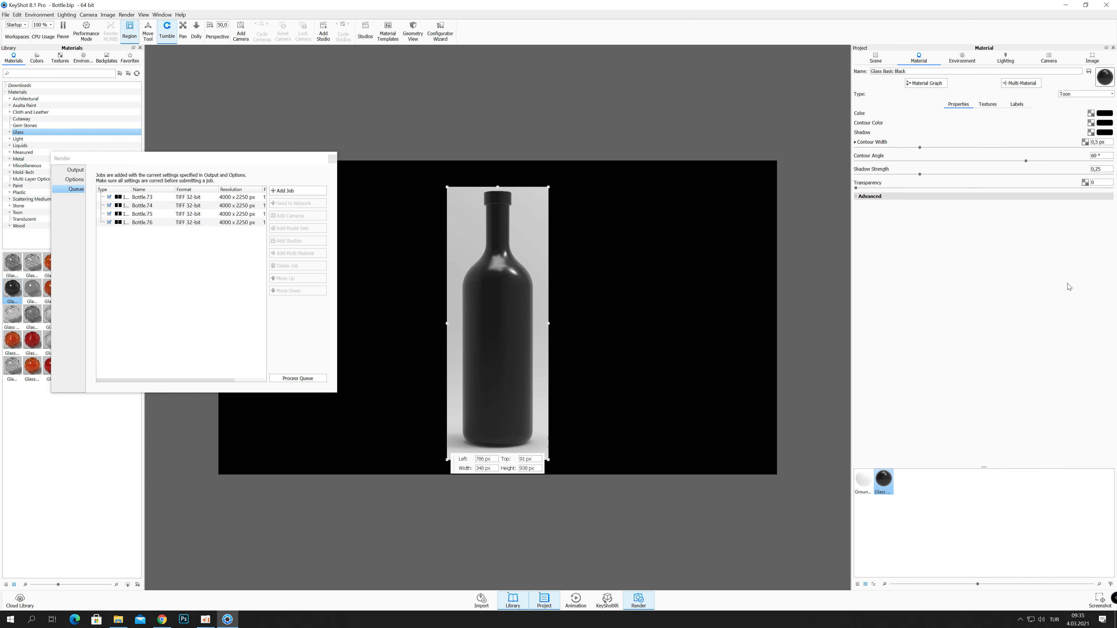
left_click(1103, 114)
left_click_drag(1011, 73, 1028, 34)
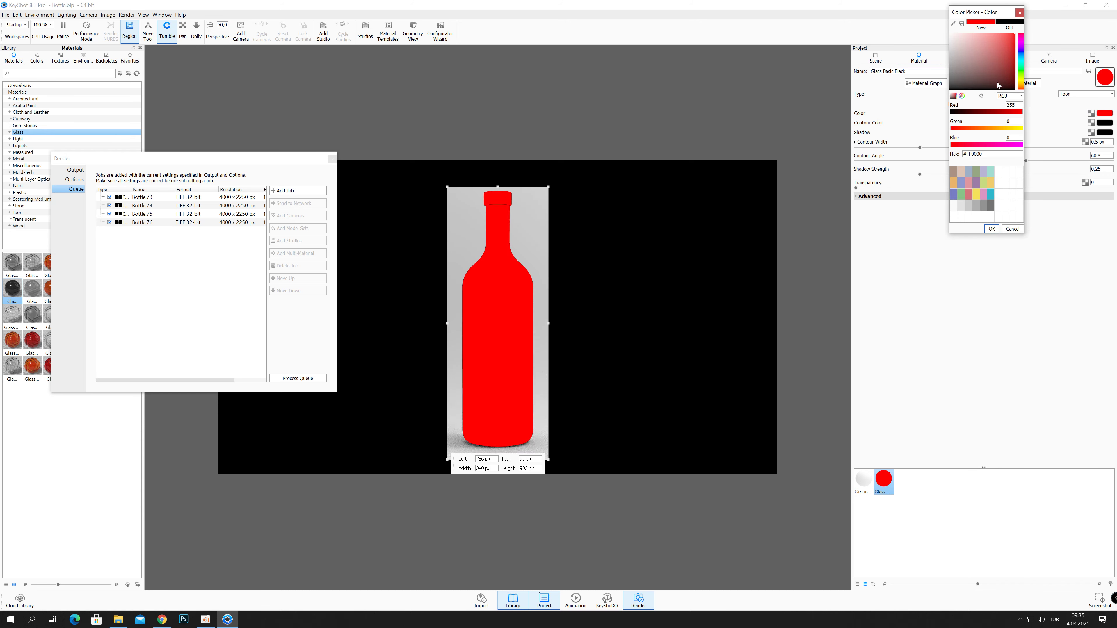
left_click(996, 230)
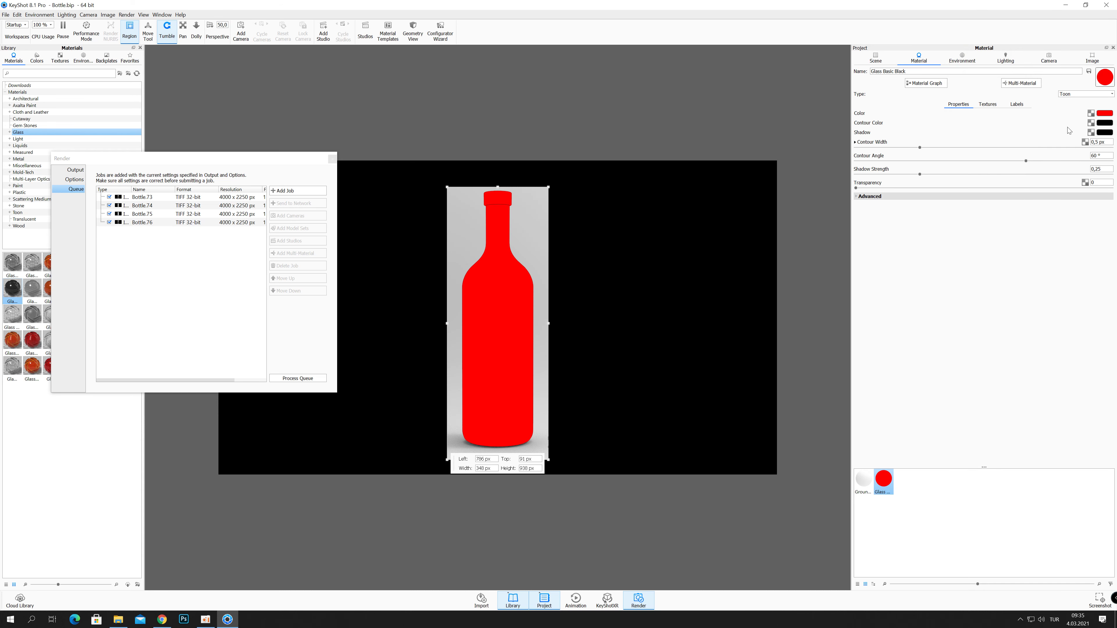
left_click(1096, 126)
left_click_drag(999, 77, 1018, 40)
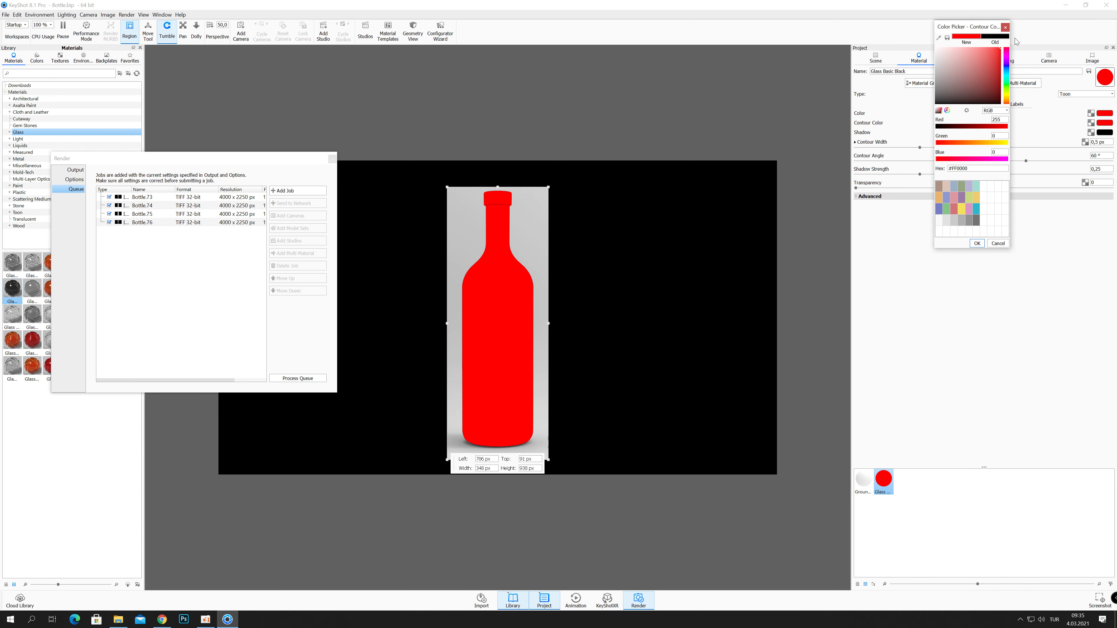
left_click(976, 243)
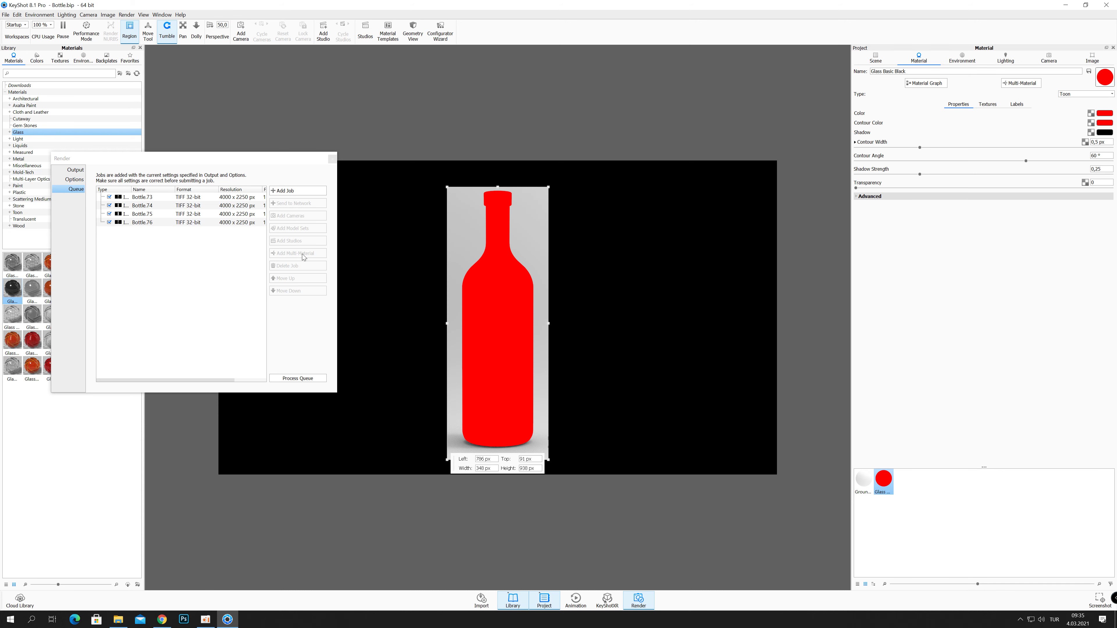
Set the environment background to a solid black colour.
left_click(960, 60)
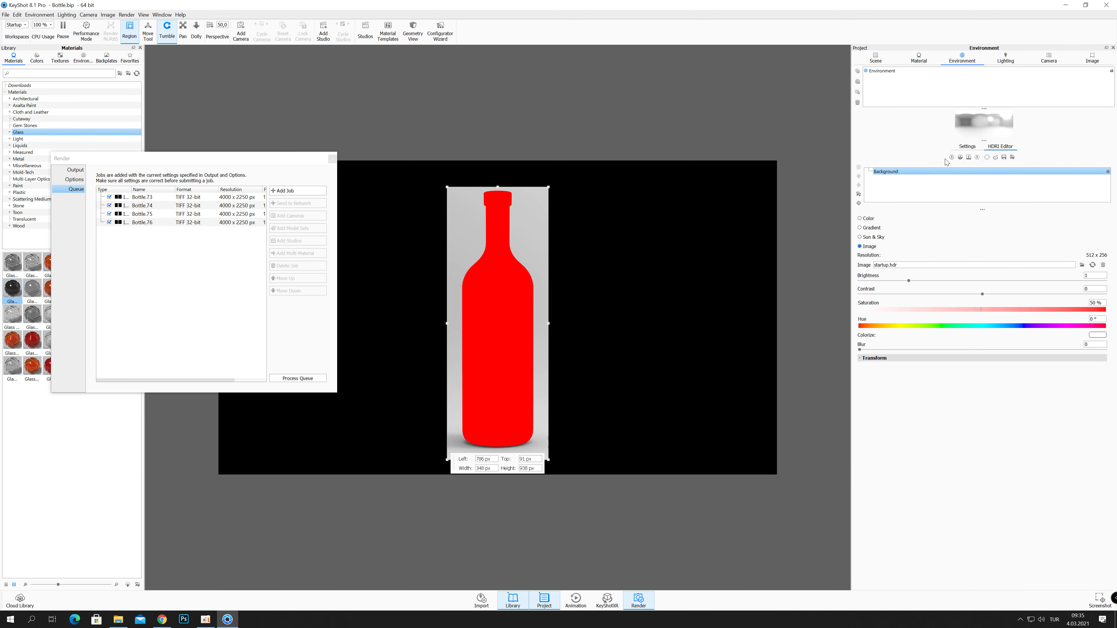
left_click(962, 150)
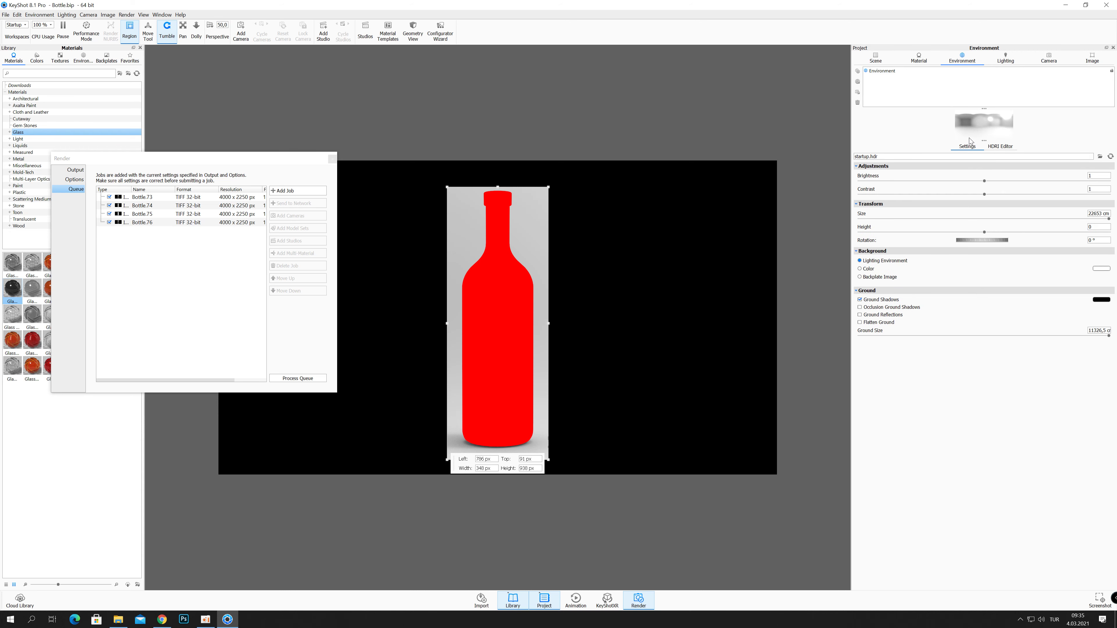
left_click(1102, 269)
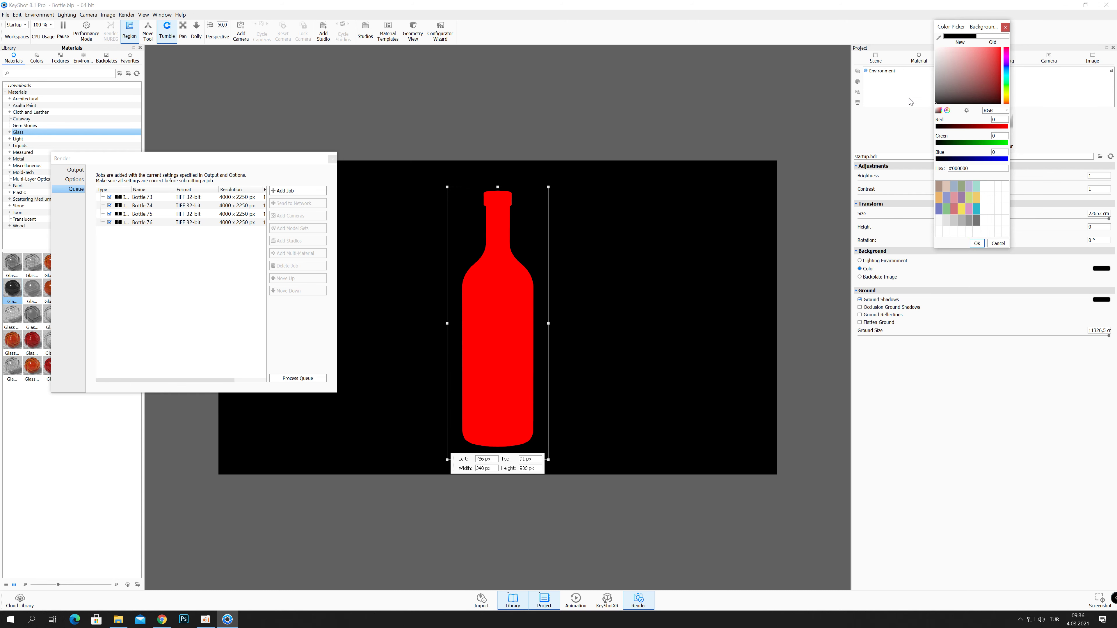
left_click(983, 244)
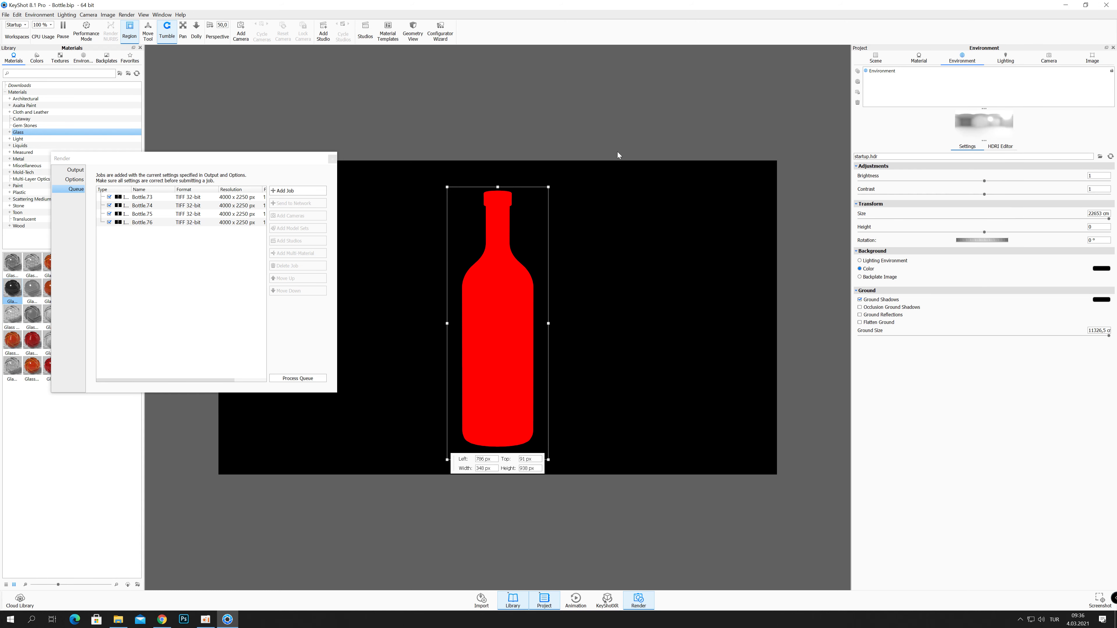
Add the red toon version to the render queue as Bottle.77 and start processing the queue.
left_click(291, 193)
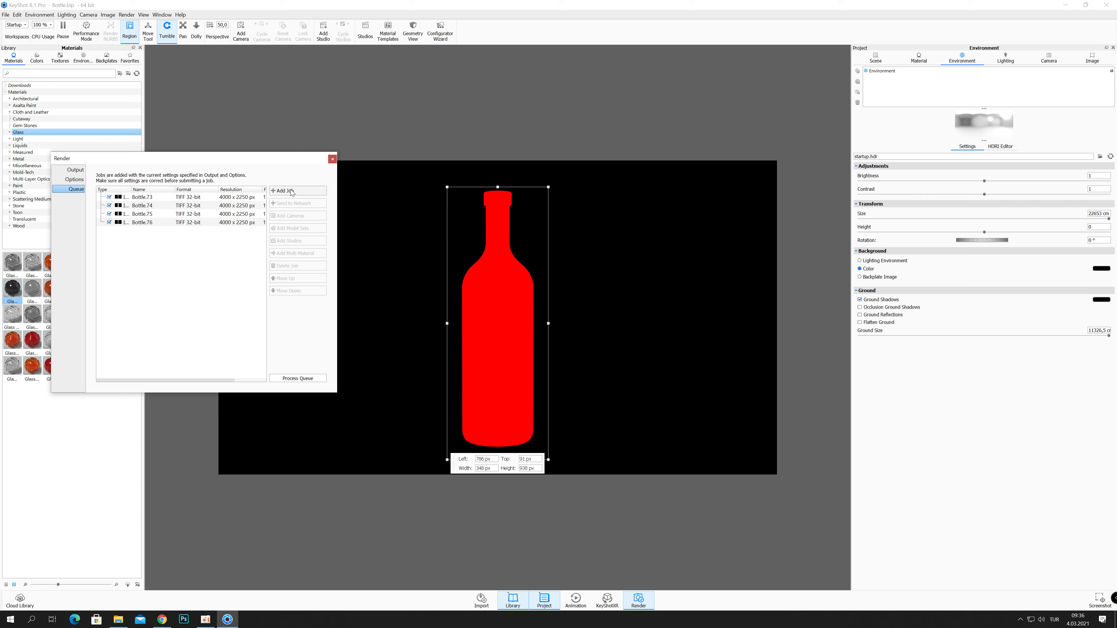
left_click(291, 193)
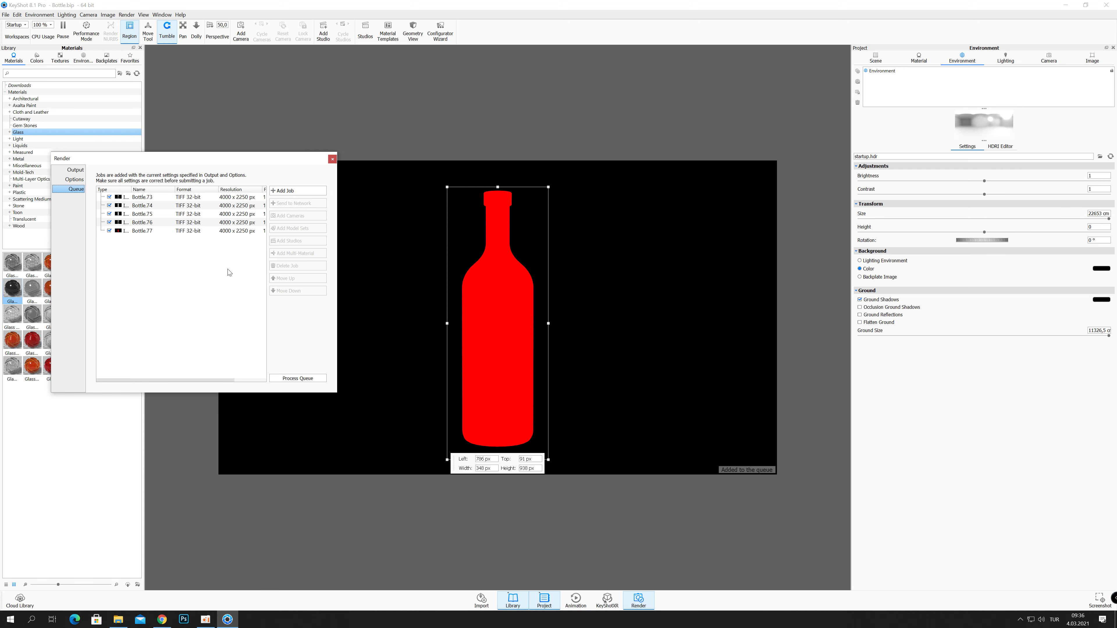
left_click(296, 379)
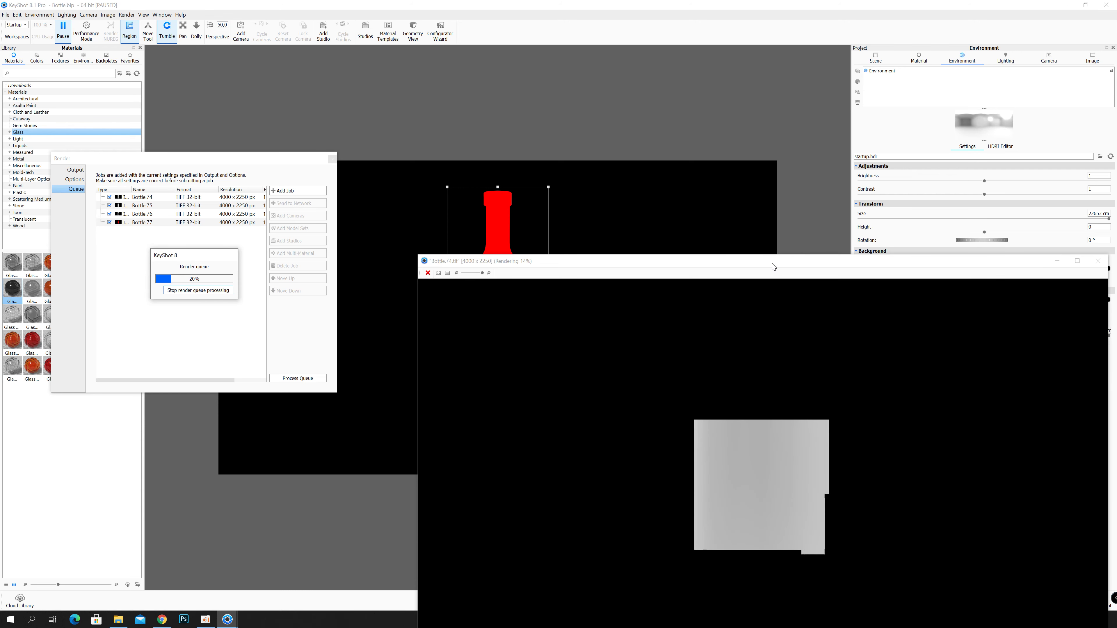
Move the render window up-left and zoom its preview out to 59% to see the whole Bottle.74 bottle.
mouse_move(774, 267)
left_mouse_down()
mouse_move(672, 166)
mouse_move(669, 102)
left_mouse_up()
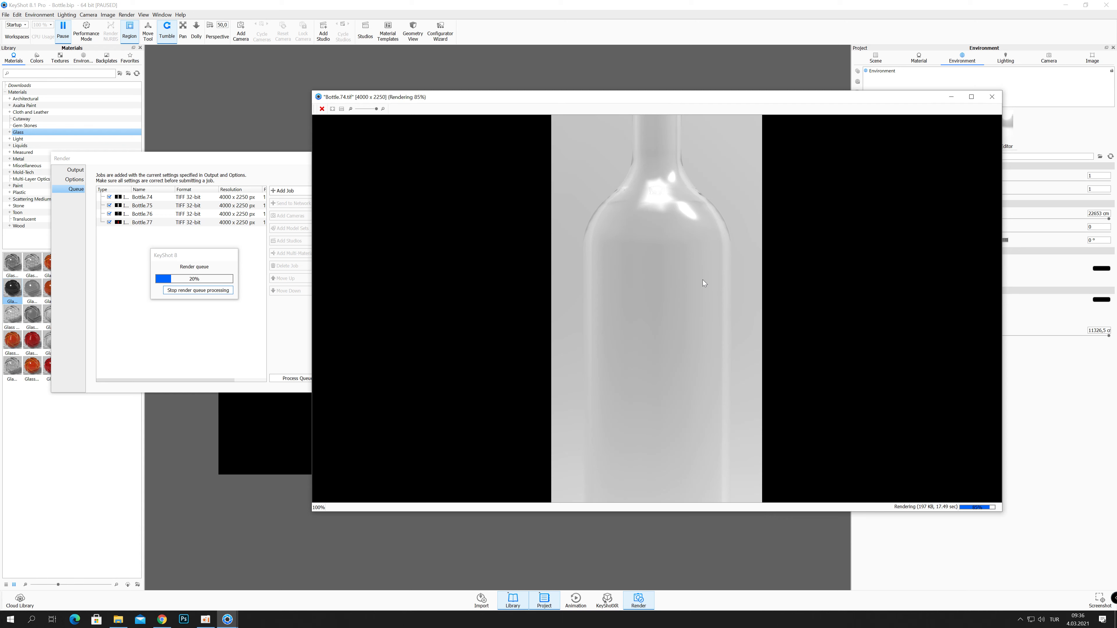
left_click(352, 110)
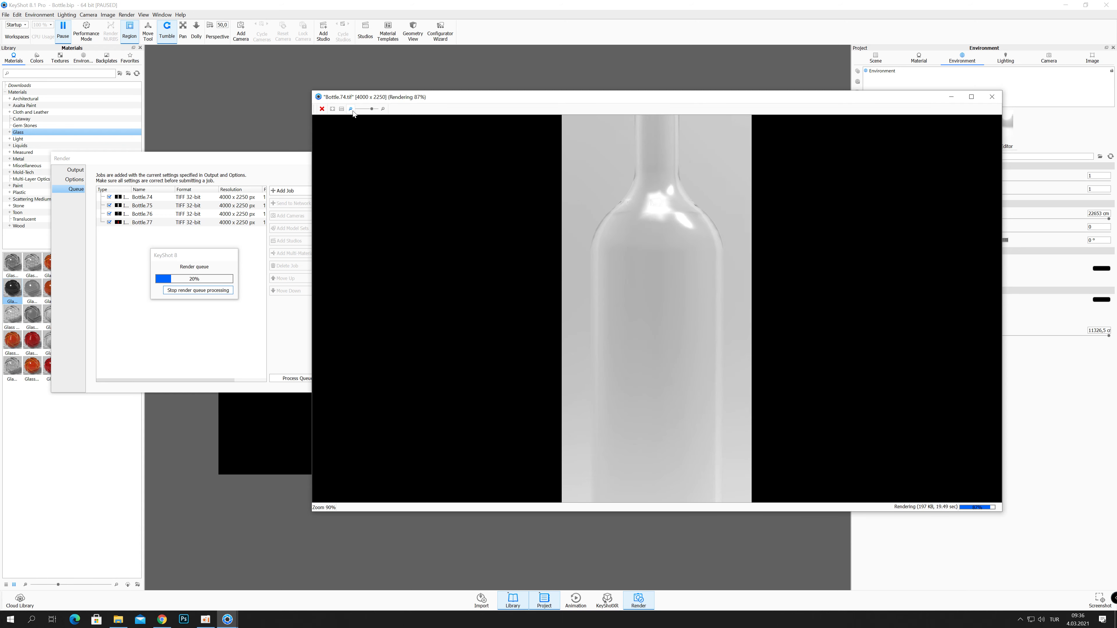
left_click(351, 109)
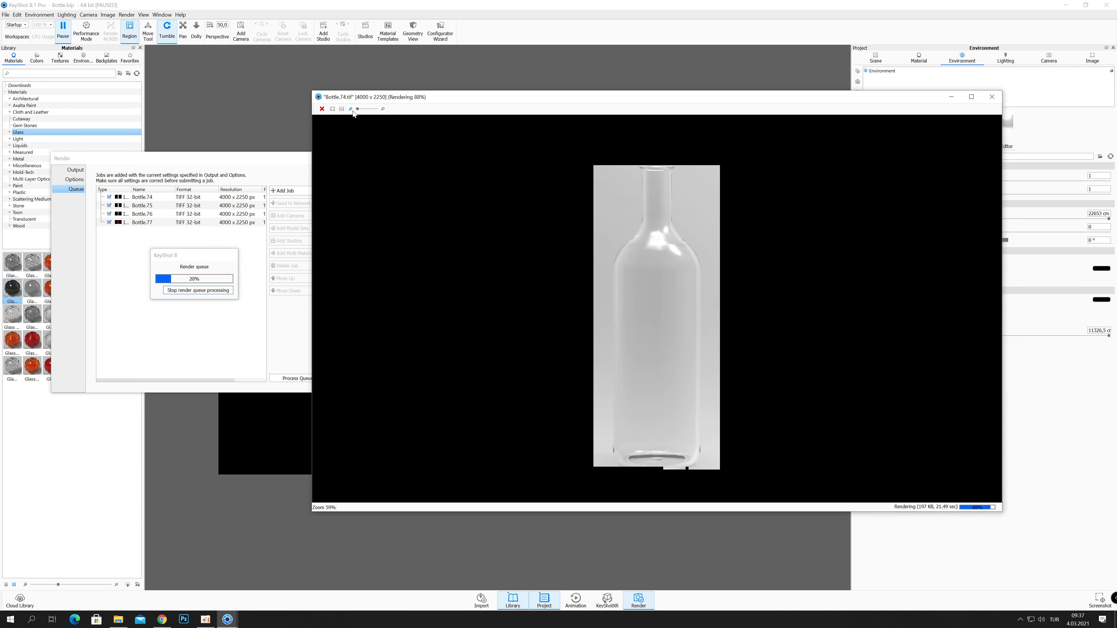